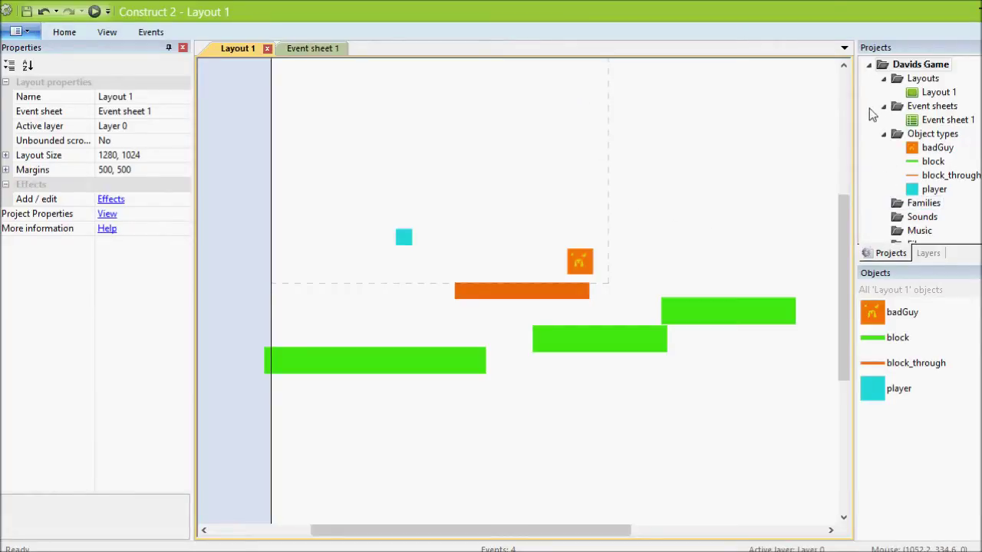
Step: Widen the layout editor and zoom out until the player, badGuy and all platforms show
left_click_drag(856, 109, 894, 111)
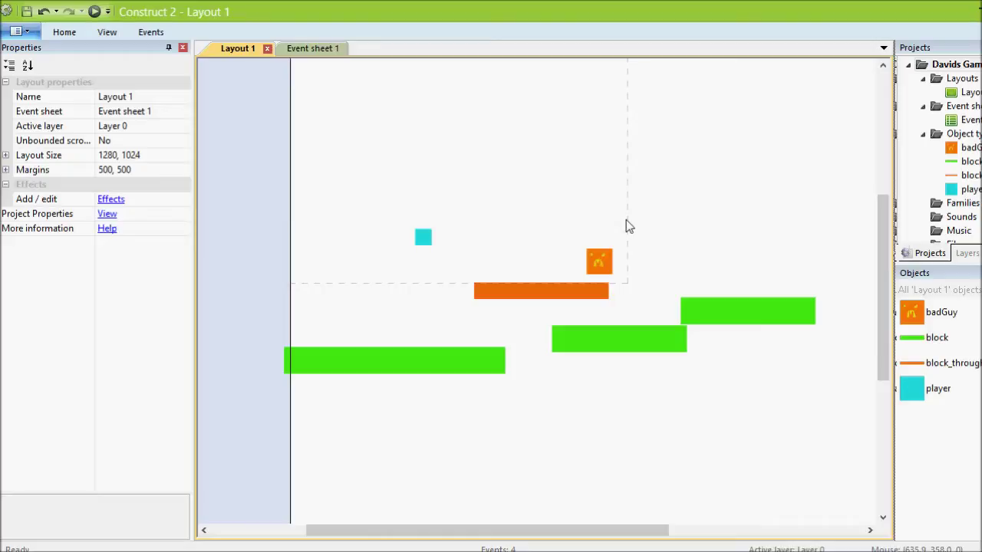
scroll(626, 219, "down", 2, "ctrl")
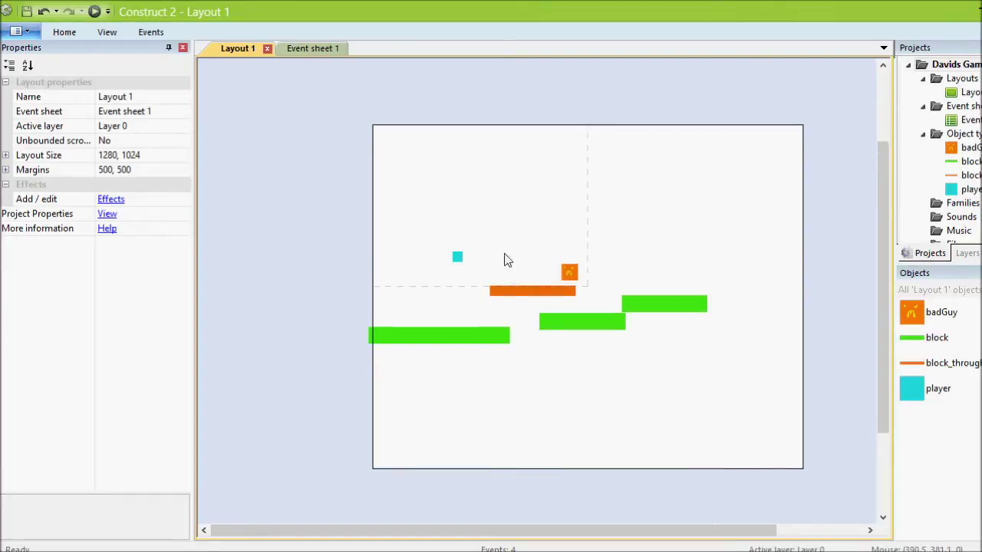
Step: Copy the orange block_through platform and place the duplicate at the layout's upper right
left_click(609, 329)
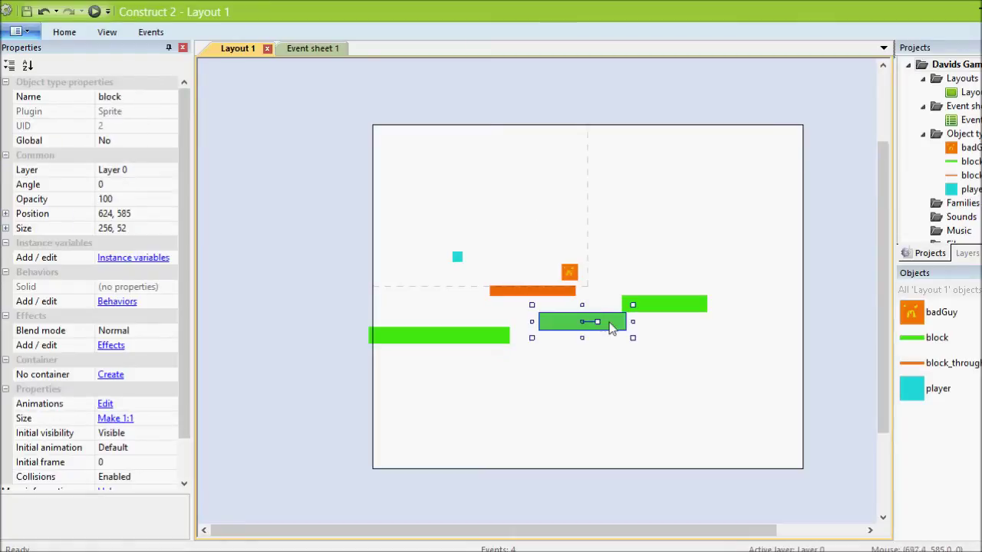
left_click(532, 290)
right_click(566, 292)
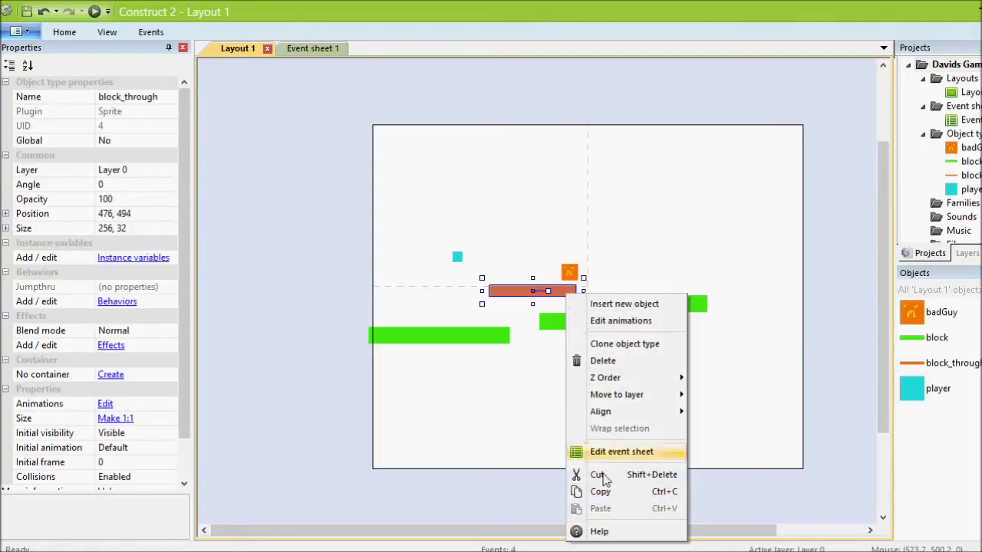
left_click(606, 500)
right_click(695, 274)
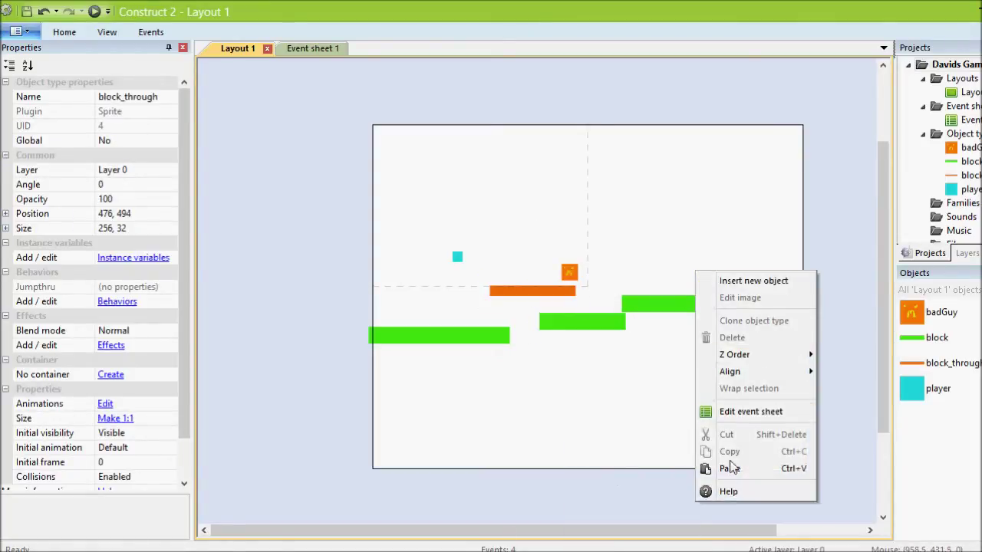
left_click(725, 469)
left_click(707, 279)
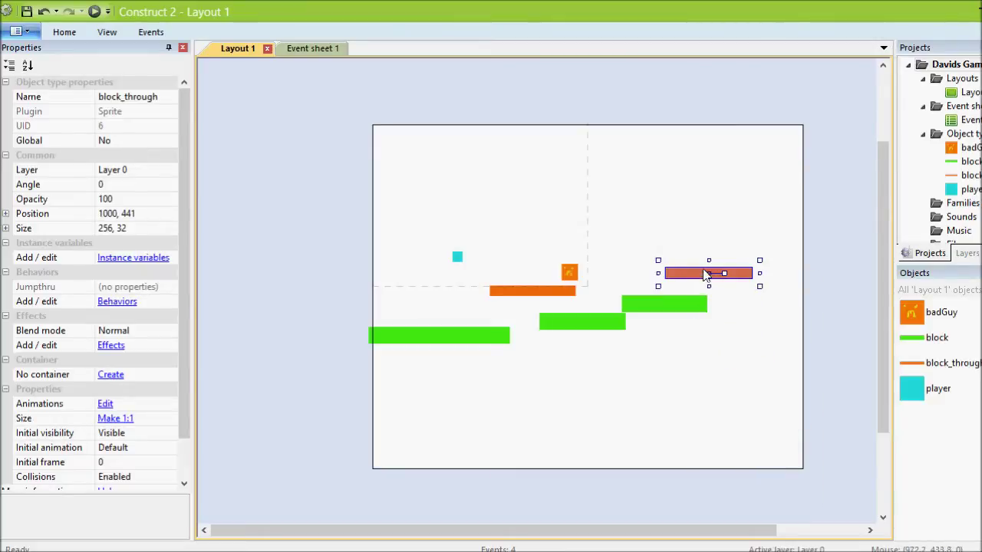
left_click_drag(709, 278, 723, 265)
left_click(719, 300)
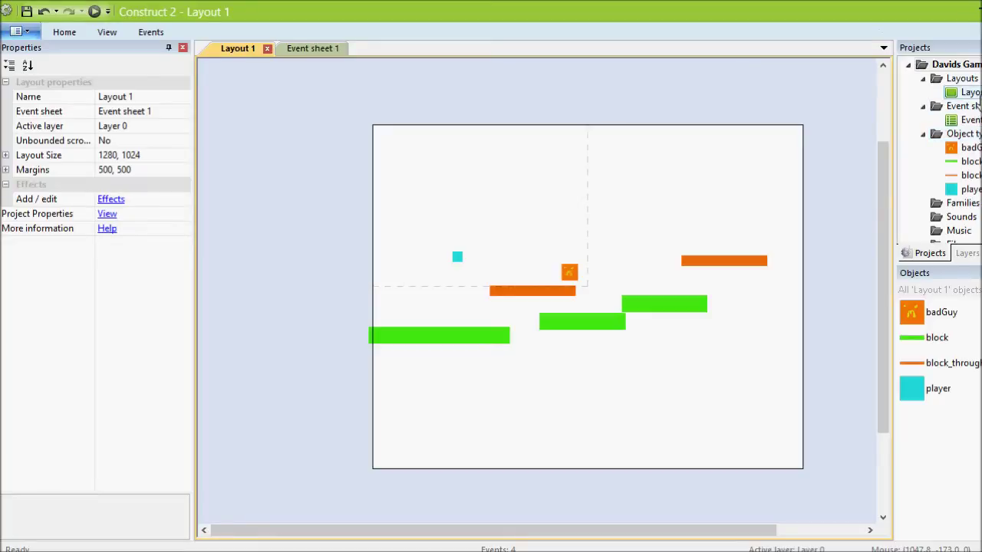
left_click(970, 93)
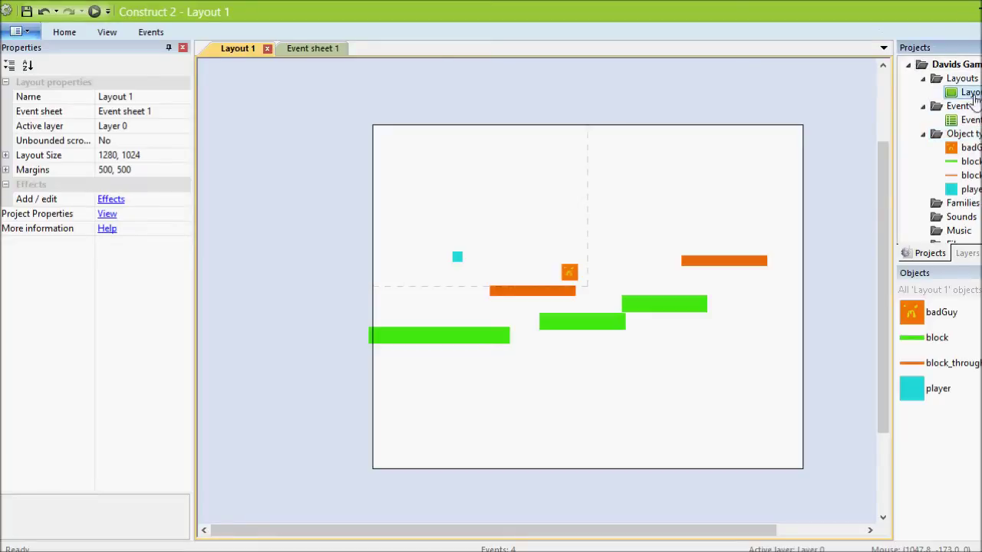
Step: Set Layout 1's Layout Size property to 2280, 1024
left_click(120, 157)
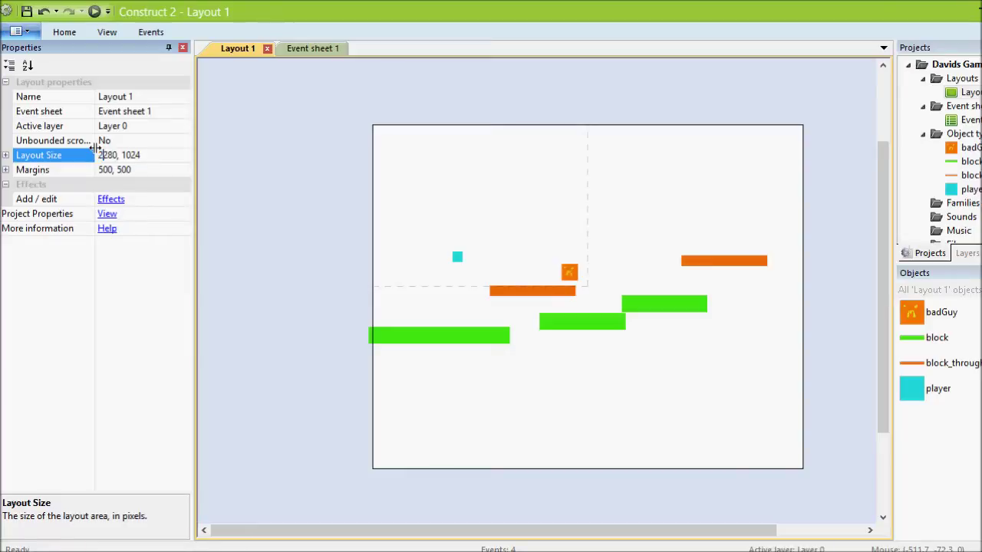
key("Return")
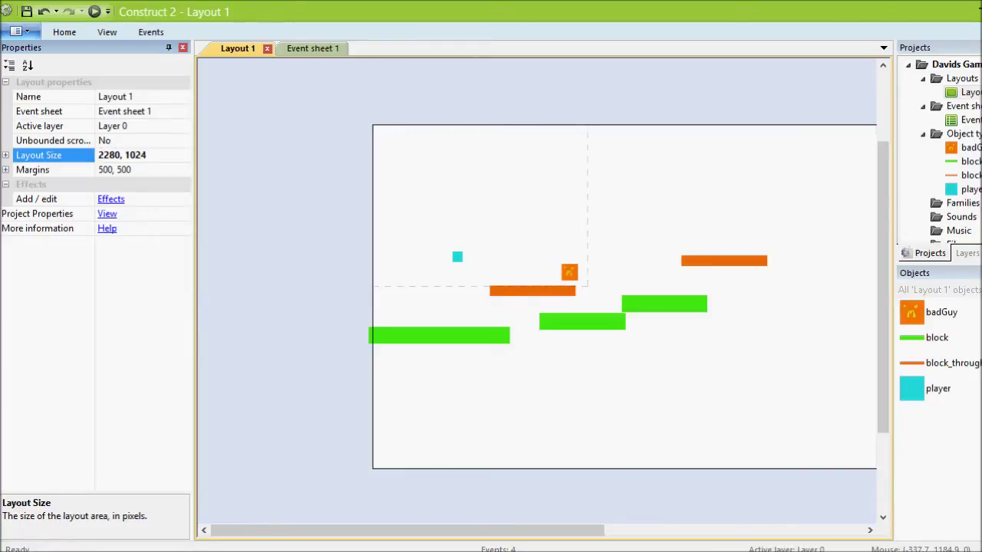
left_click_drag(504, 533, 611, 530)
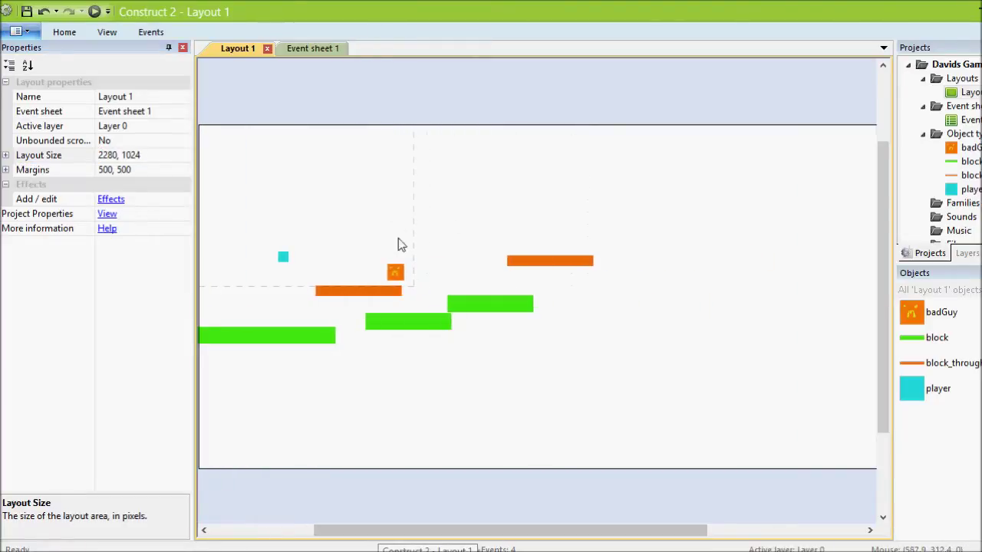
Step: Paste a copy of the badGuy enemy above the right orange platform
right_click(399, 272)
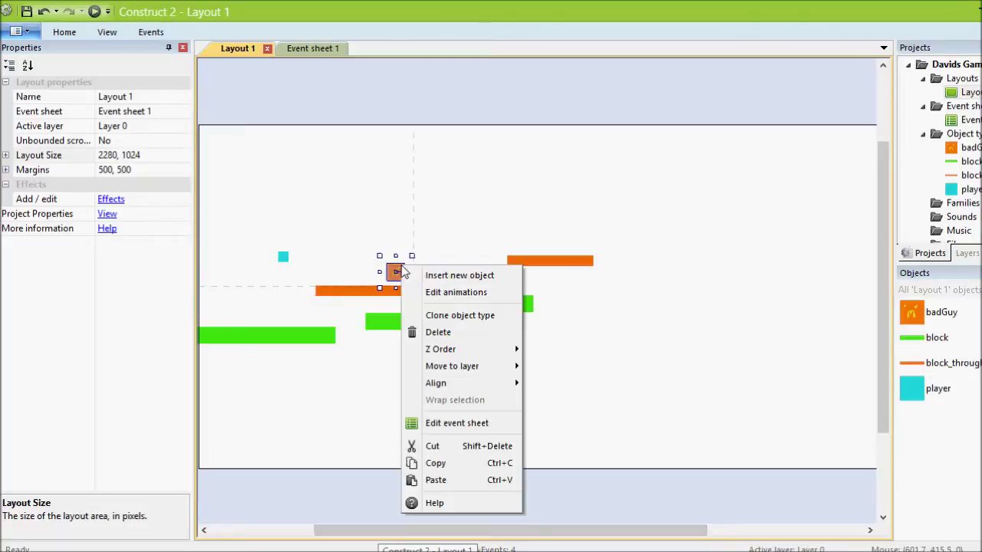
left_click(446, 462)
right_click(557, 208)
left_click(592, 405)
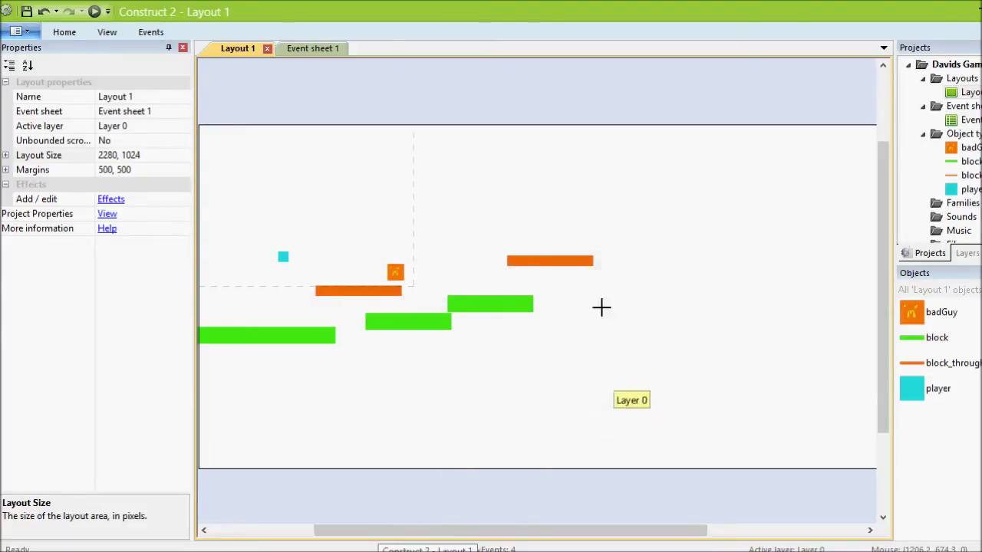
left_click(579, 221)
left_click(602, 254)
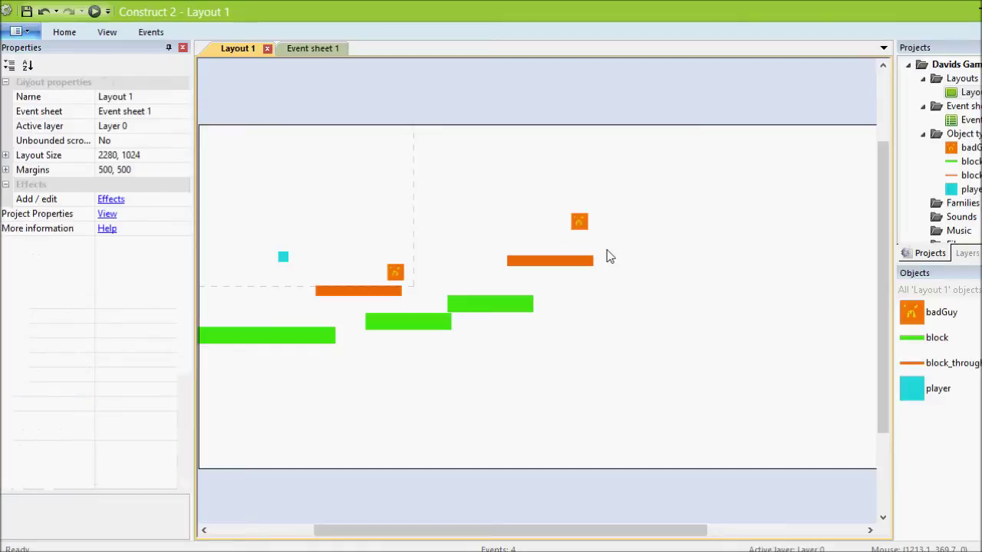
Step: Duplicate a green block, move it to the far right and stretch it to 368 wide
left_click(502, 304)
right_click(535, 309)
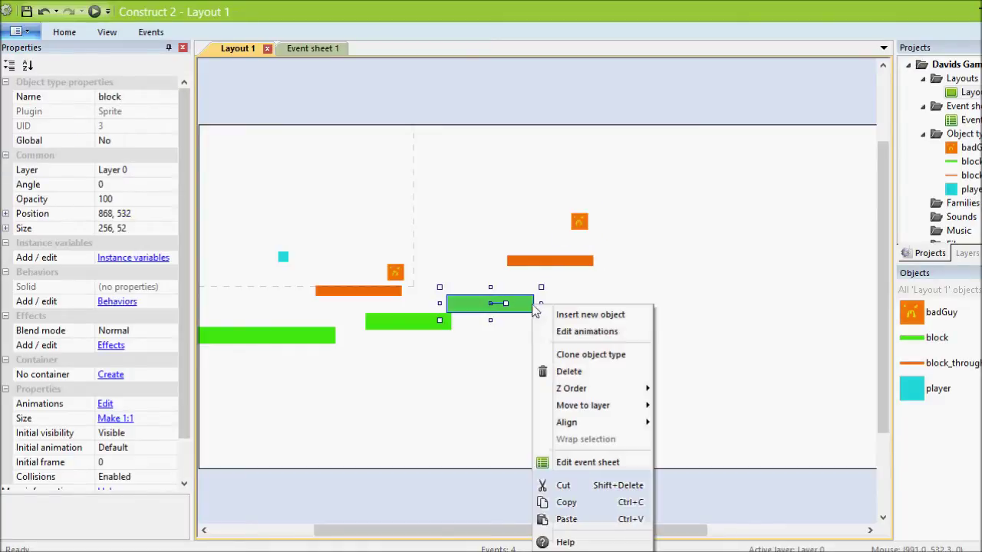
left_click(546, 501)
right_click(698, 302)
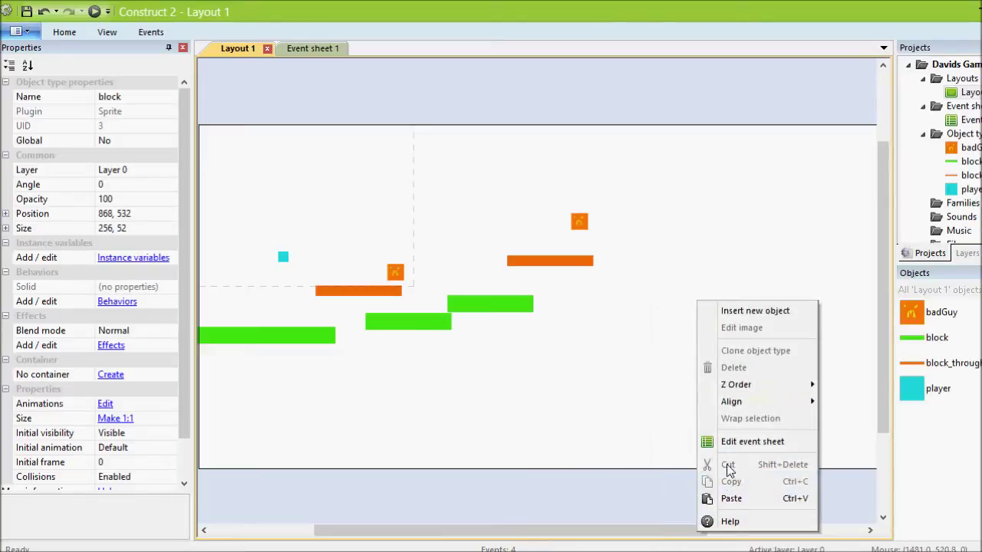
left_click(731, 498)
left_click(647, 290)
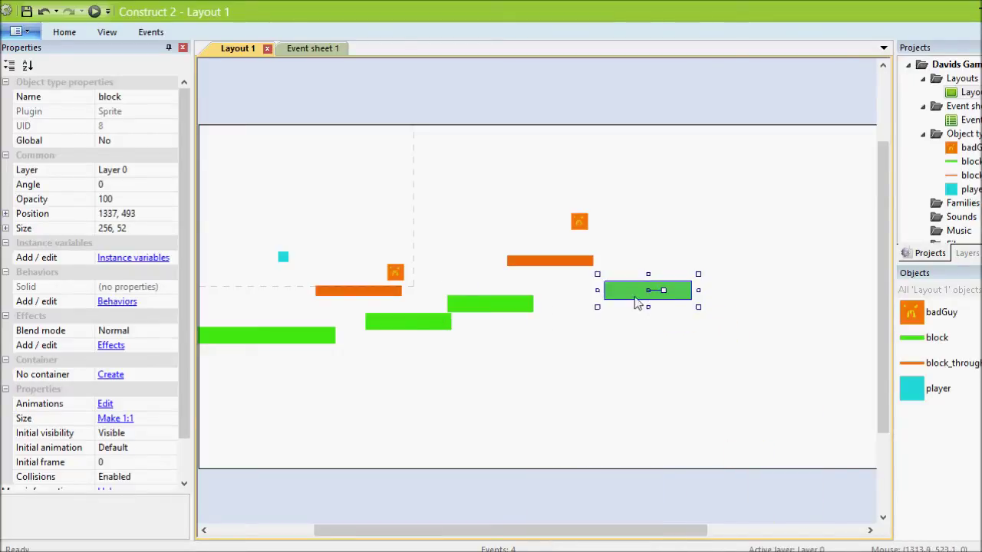
left_click_drag(634, 303, 686, 312)
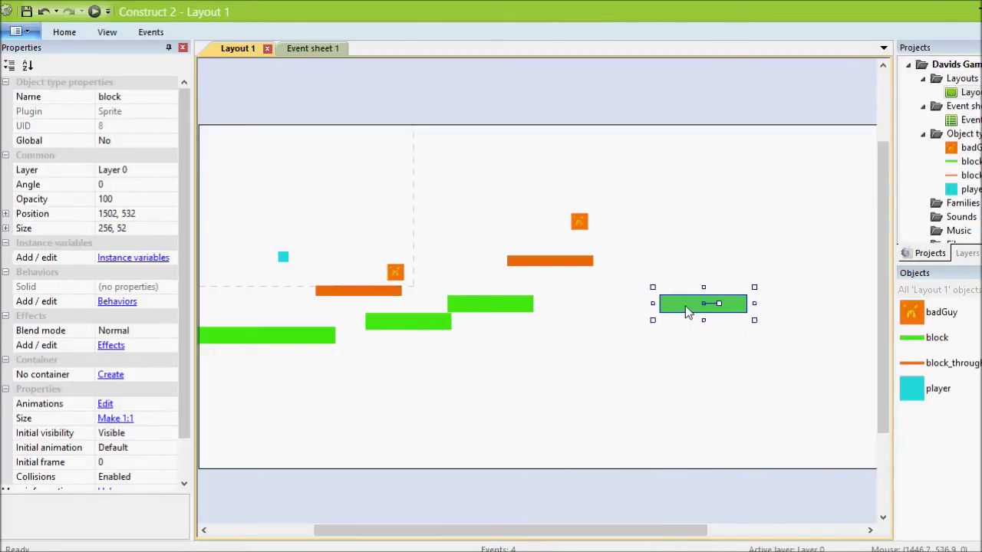
left_click_drag(756, 302, 787, 301)
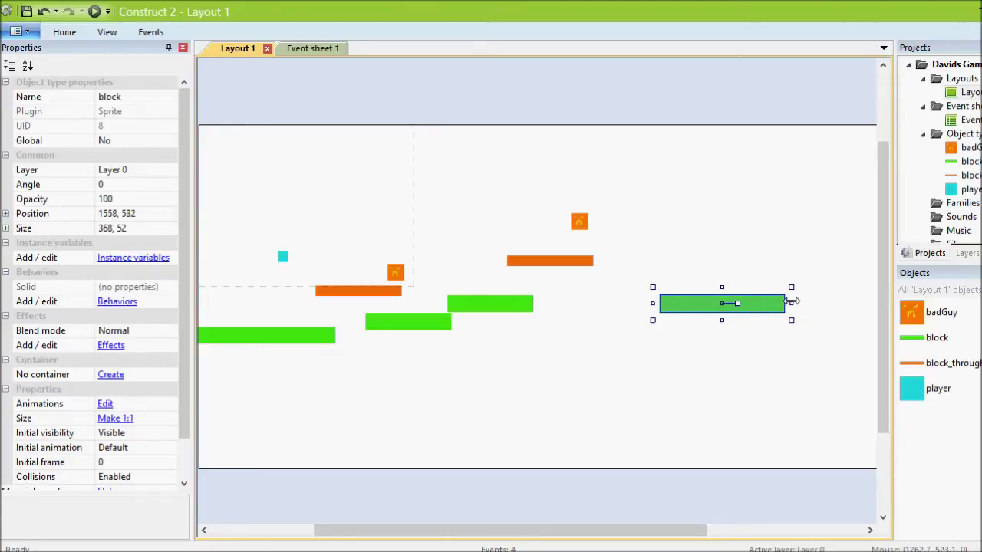
left_click(723, 394)
left_click_drag(488, 319, 477, 316)
Step: Shift the upper orange platform slightly right and down
left_click_drag(541, 262, 581, 269)
left_click(575, 305)
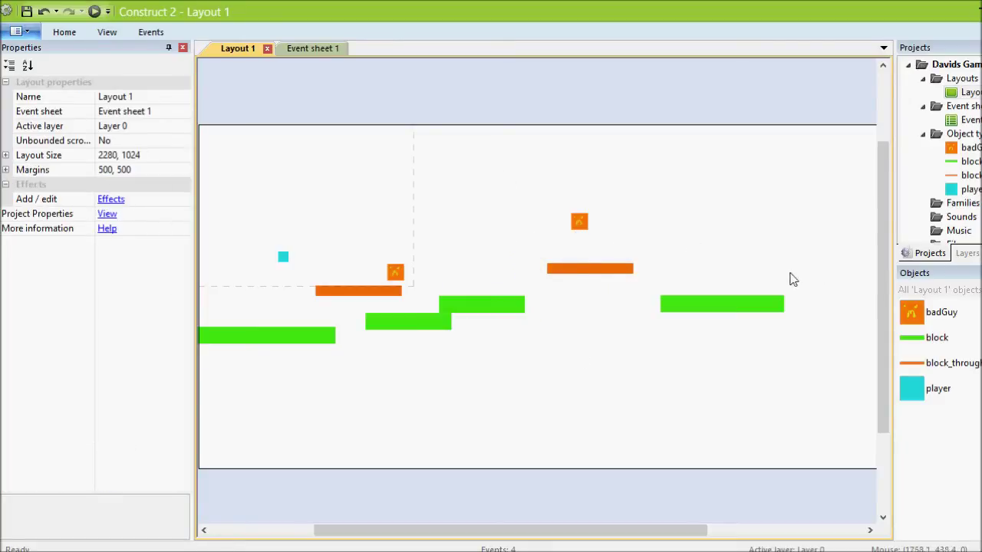
right_click(756, 272)
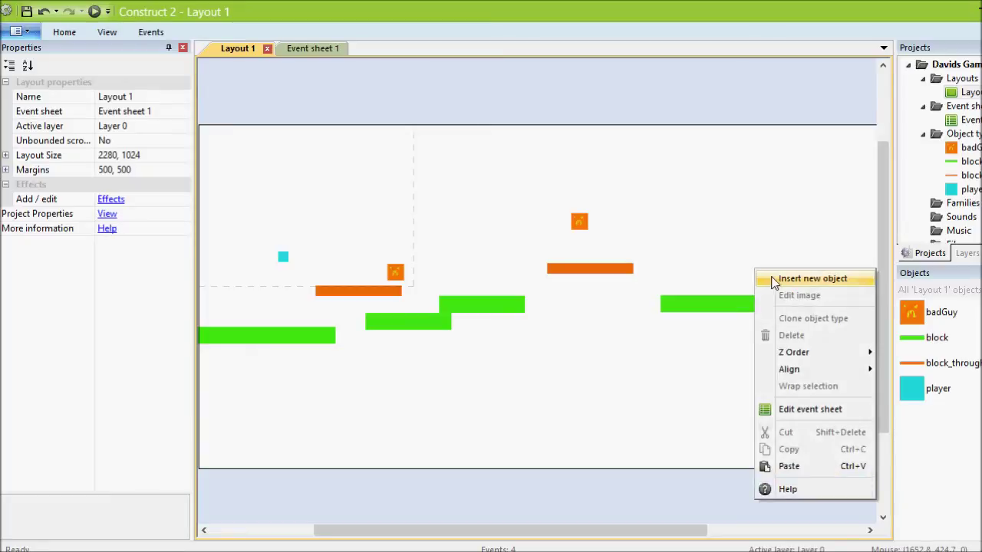
Step: Insert a new Sprite object near the far-right green platform
left_click(774, 281)
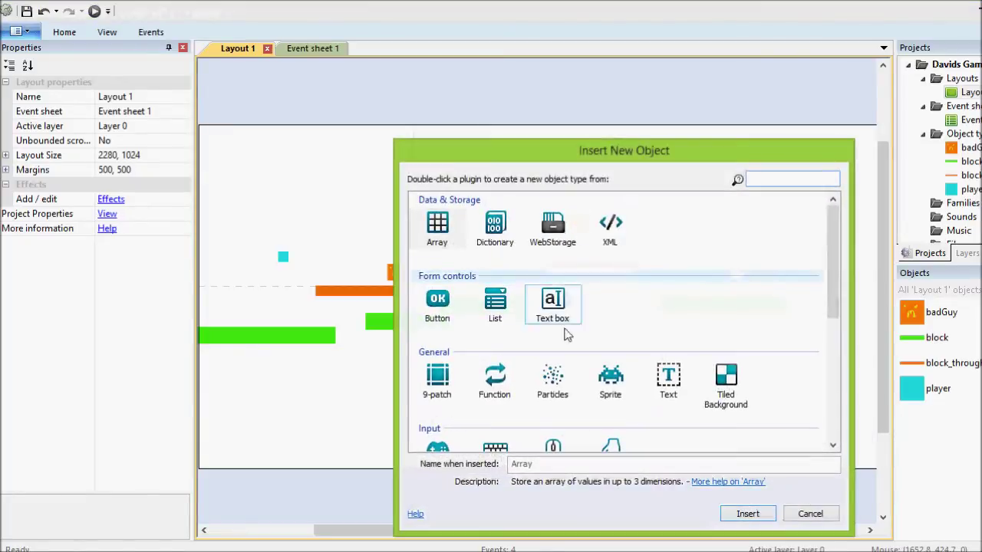
left_click(621, 387)
double_click(622, 383)
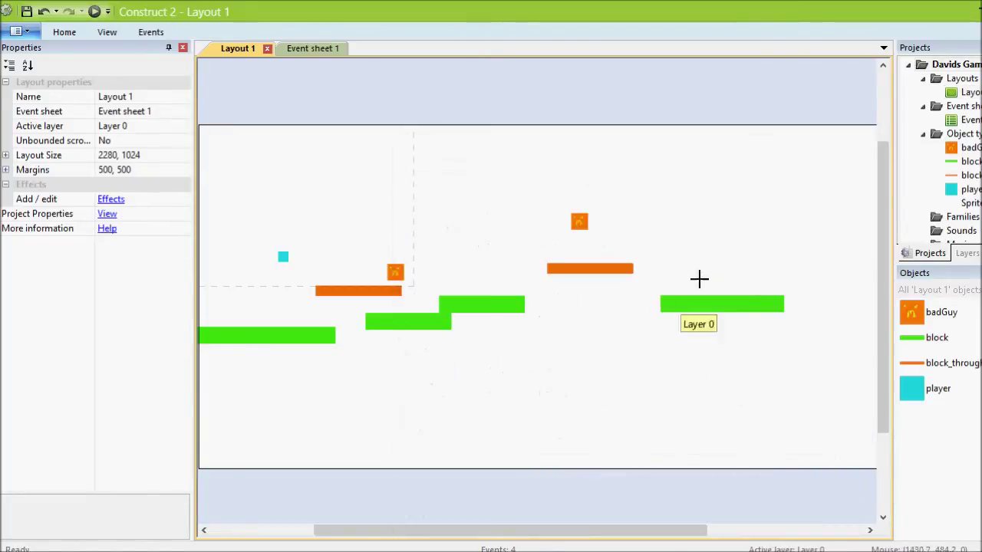
left_click(748, 270)
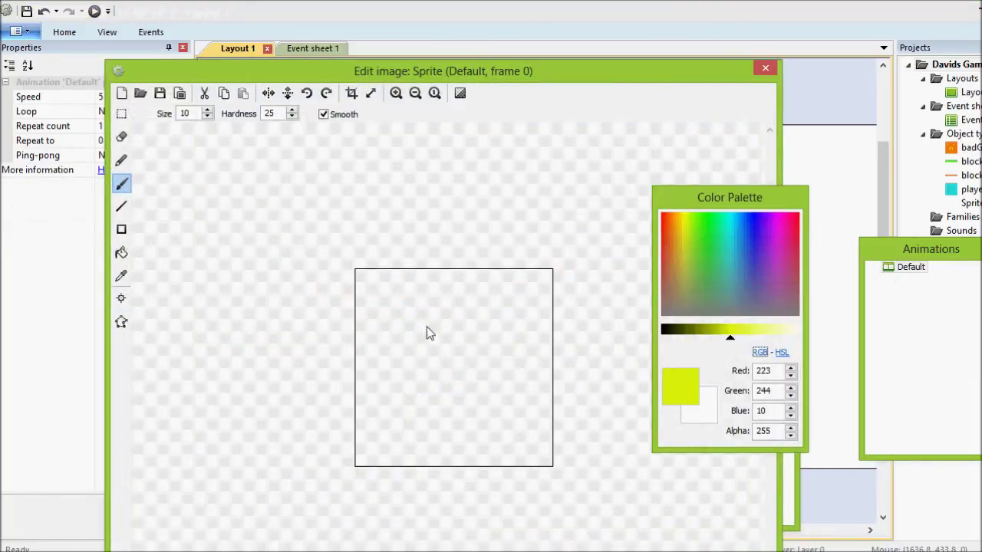
Step: Draw a yellow-outlined trophy cup with handles and base, filled with orange
mouse_move(402, 317)
left_mouse_down()
mouse_move(472, 337)
mouse_move(511, 314)
mouse_move(491, 391)
left_mouse_up()
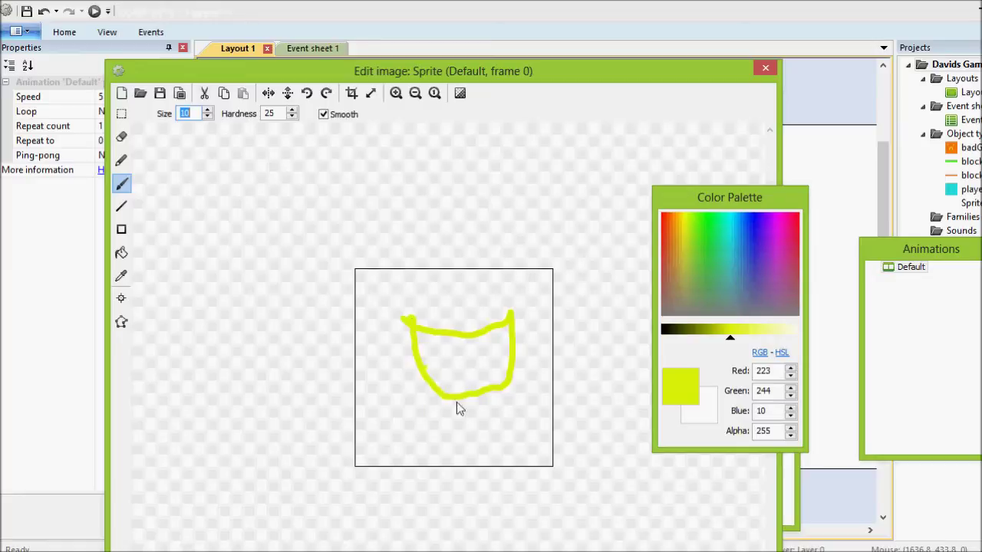
mouse_move(514, 368)
left_mouse_down()
mouse_move(528, 363)
mouse_move(515, 339)
left_mouse_up()
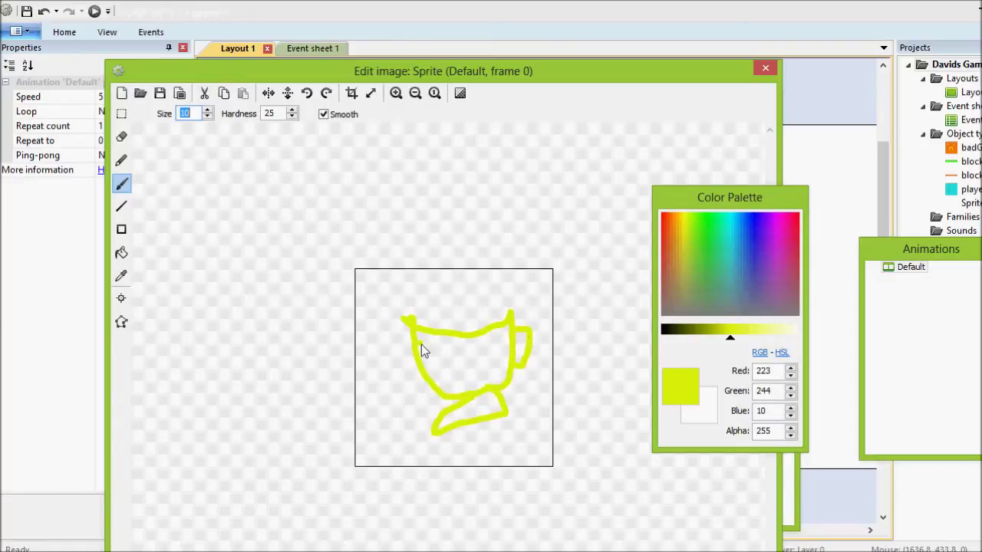
mouse_move(414, 349)
left_mouse_down()
mouse_move(401, 368)
mouse_move(429, 381)
left_mouse_up()
left_click(121, 253)
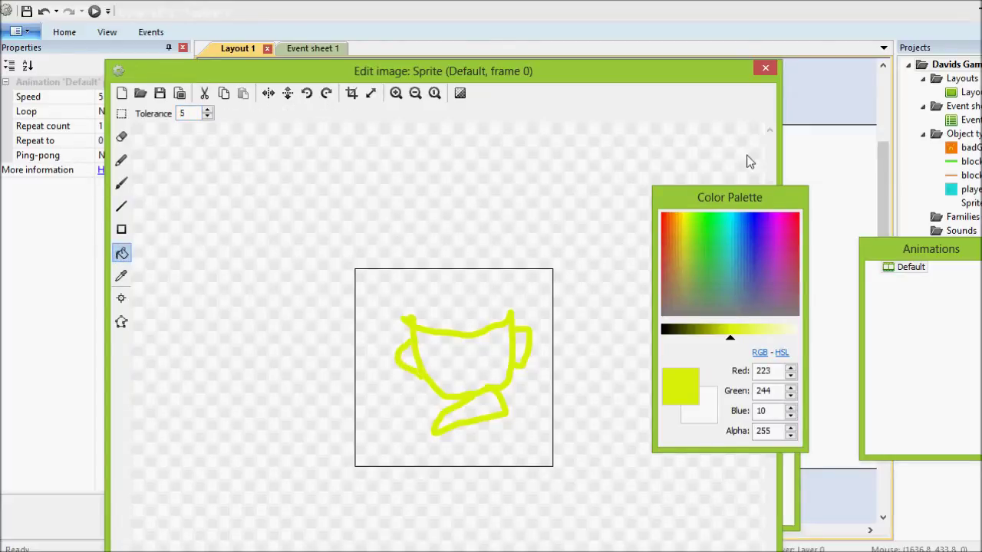
left_click(679, 229)
left_click(504, 361)
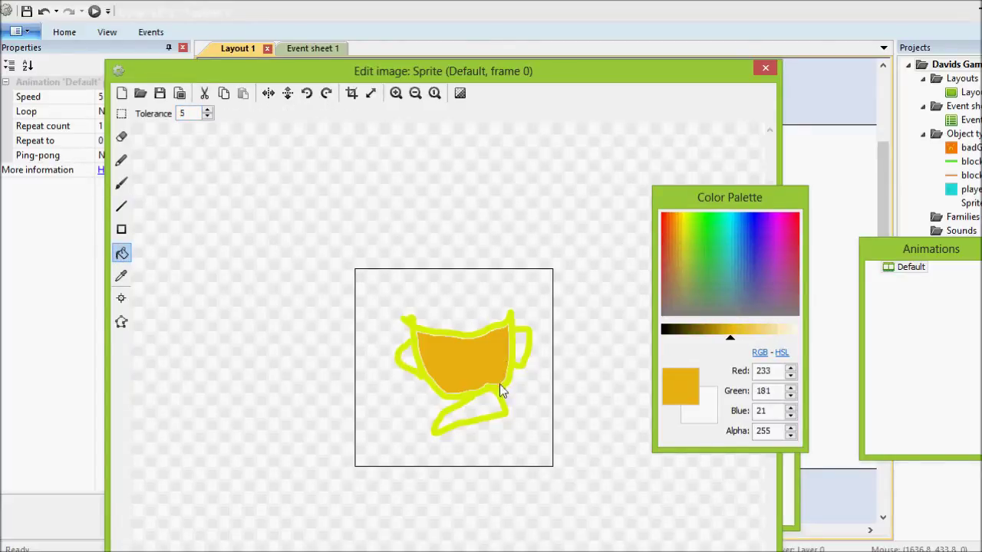
left_click(490, 407)
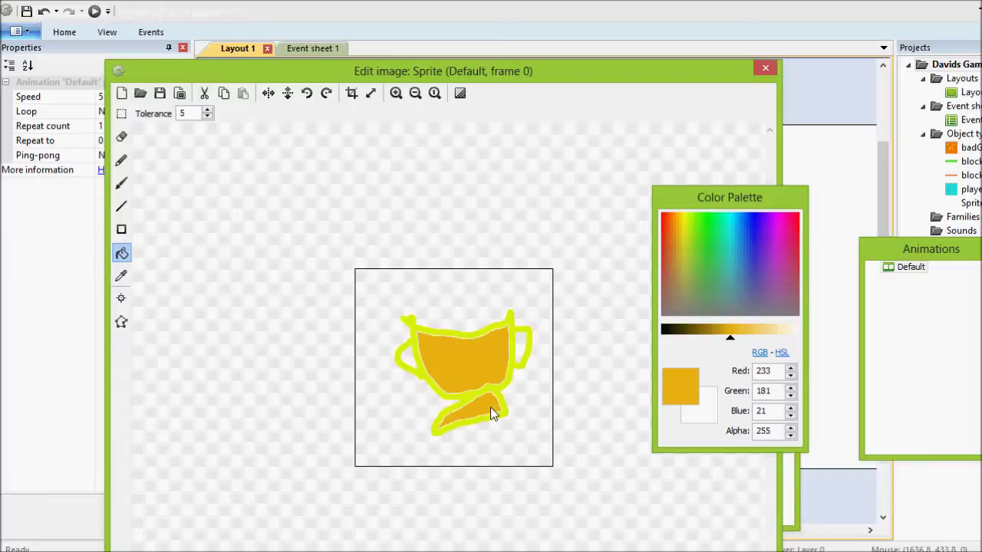
Step: Crop the image to a rectangle around the cup and close the image editor
left_click(122, 113)
left_click_drag(389, 305, 533, 432)
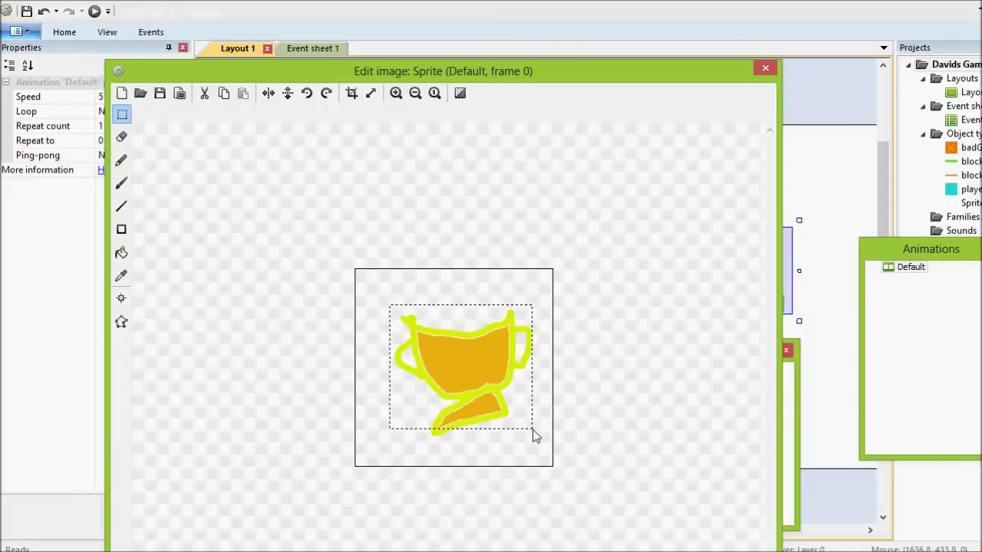
left_click(352, 96)
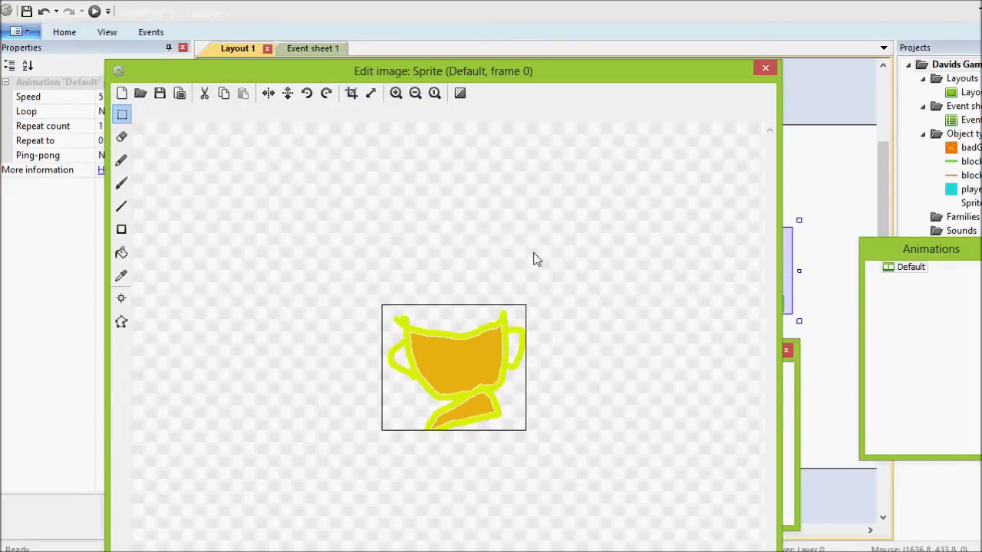
left_click(765, 68)
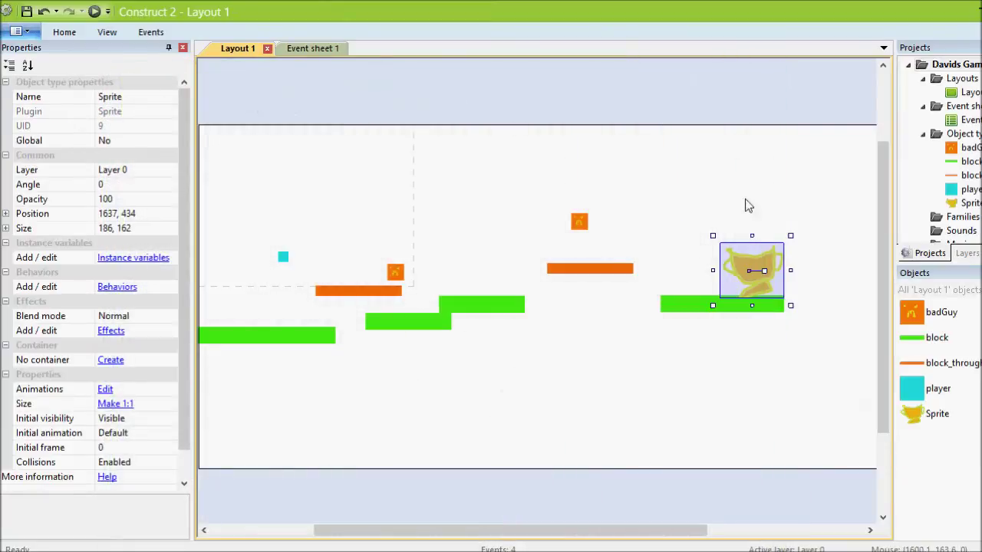
Step: Rename the sprite to 'trophy' and reopen its image in the editor
left_click(155, 98)
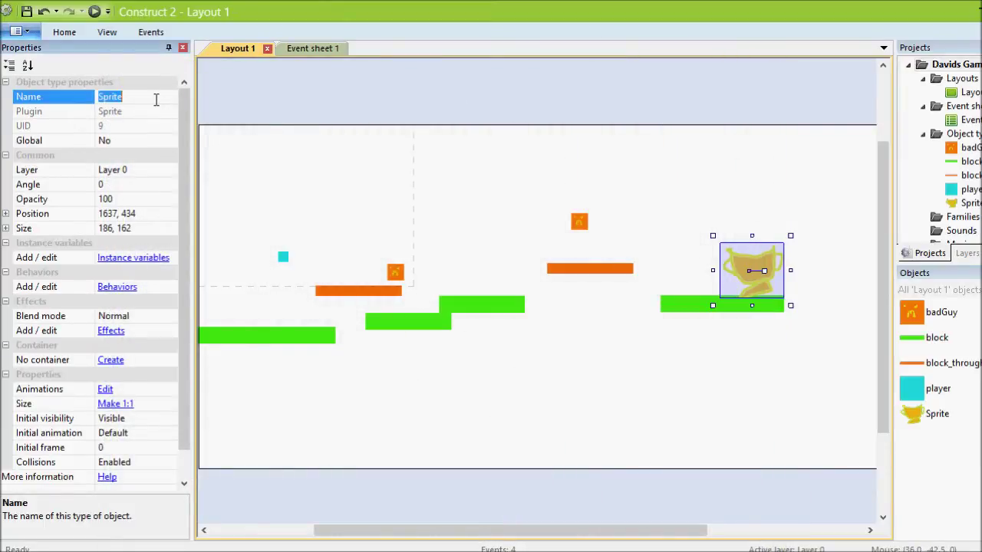
type("trophy")
key("Return")
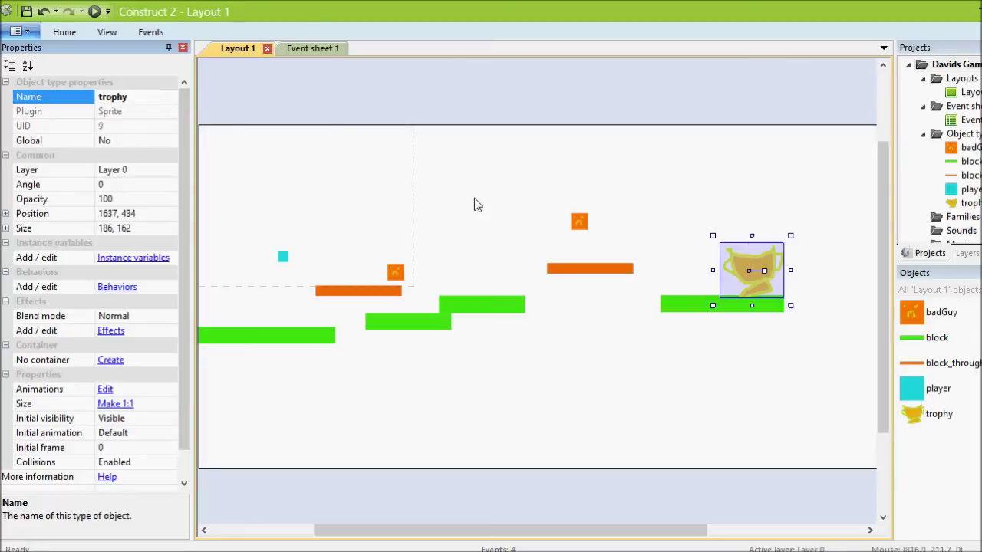
left_click(573, 357)
left_click(773, 284)
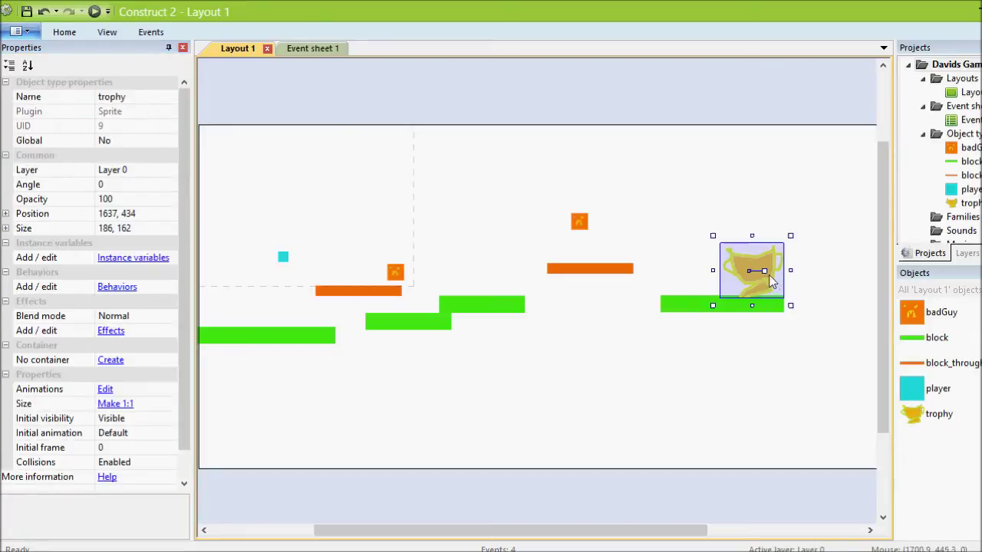
double_click(740, 254)
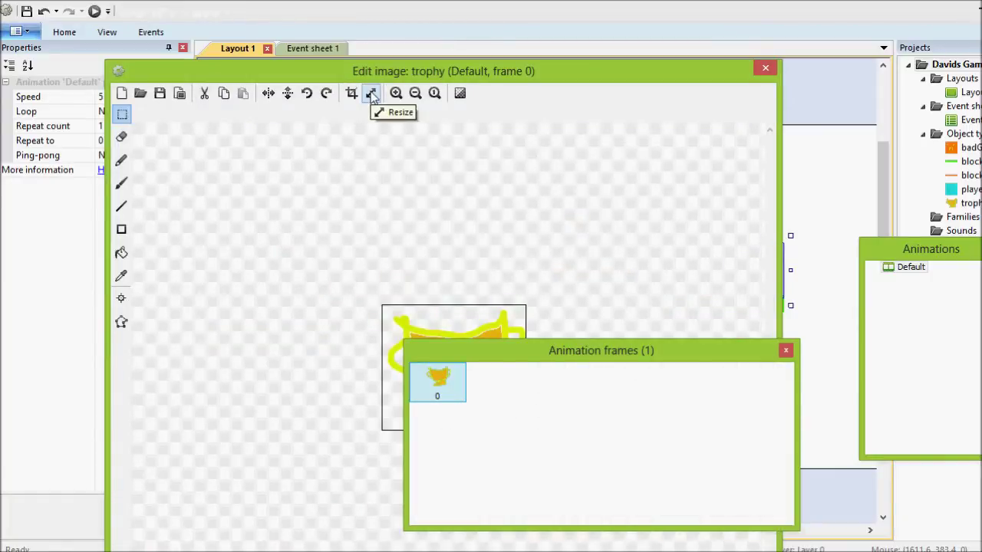
Step: Resize the trophy image to 80 by 80 with Stretch and close the editor
left_click(372, 94)
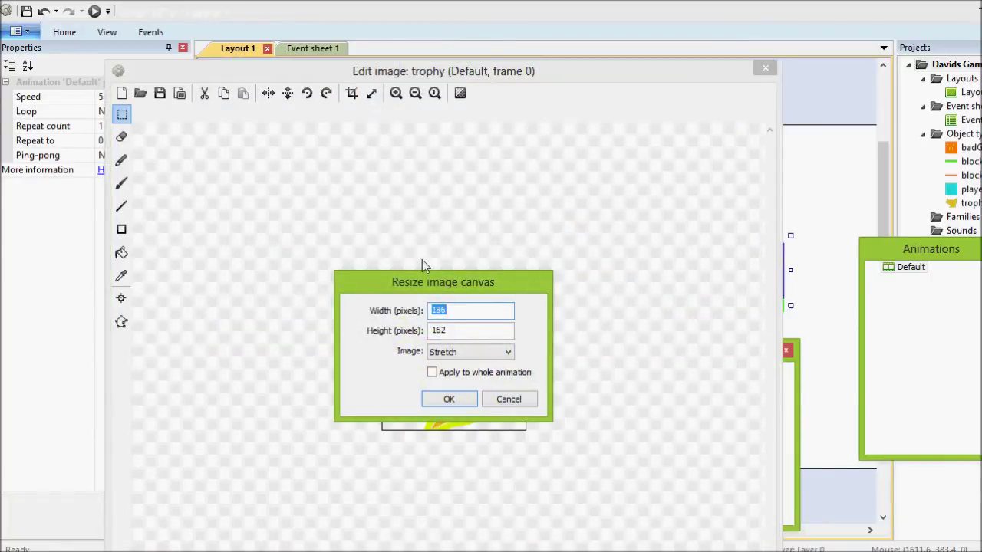
type("80")
left_click(436, 355)
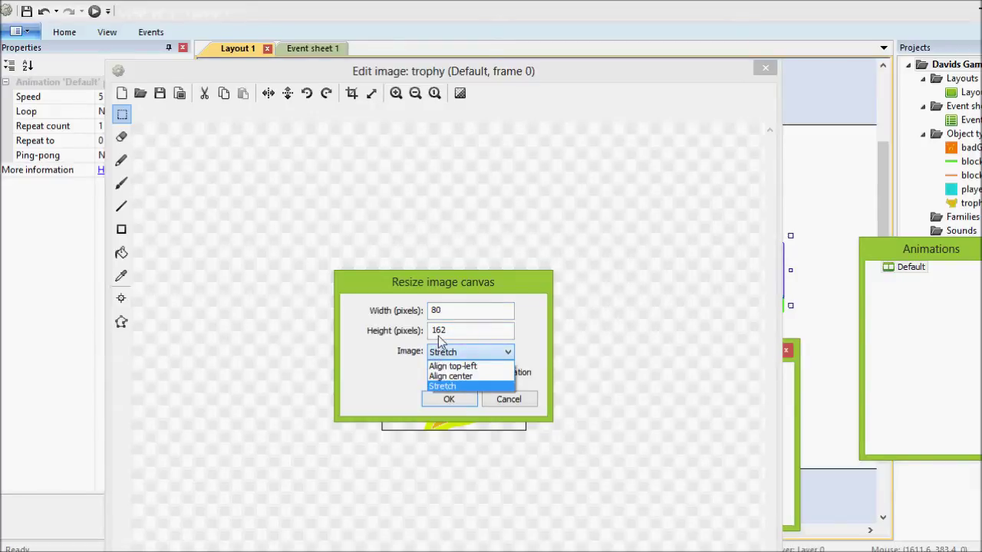
left_click(448, 332)
left_click_drag(451, 330, 417, 323)
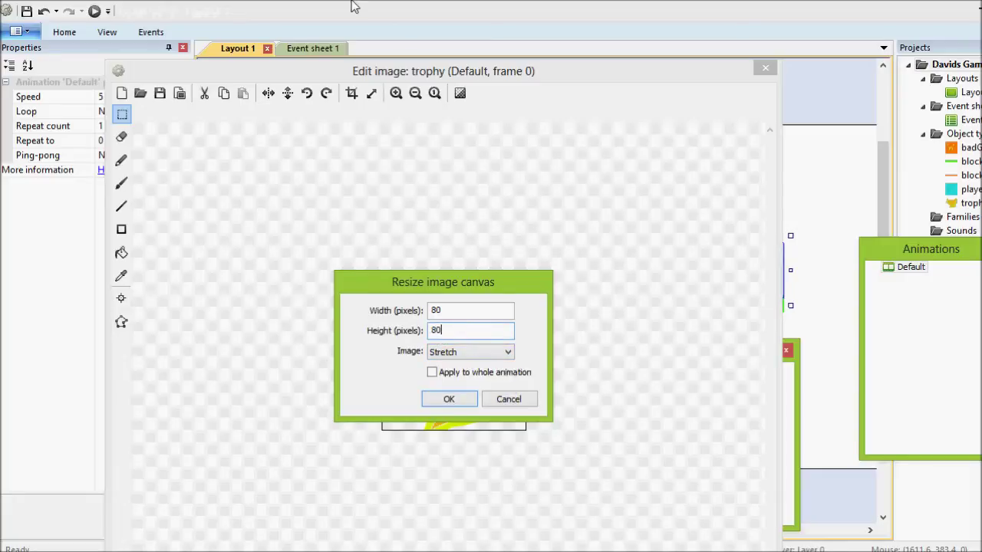
left_click(453, 402)
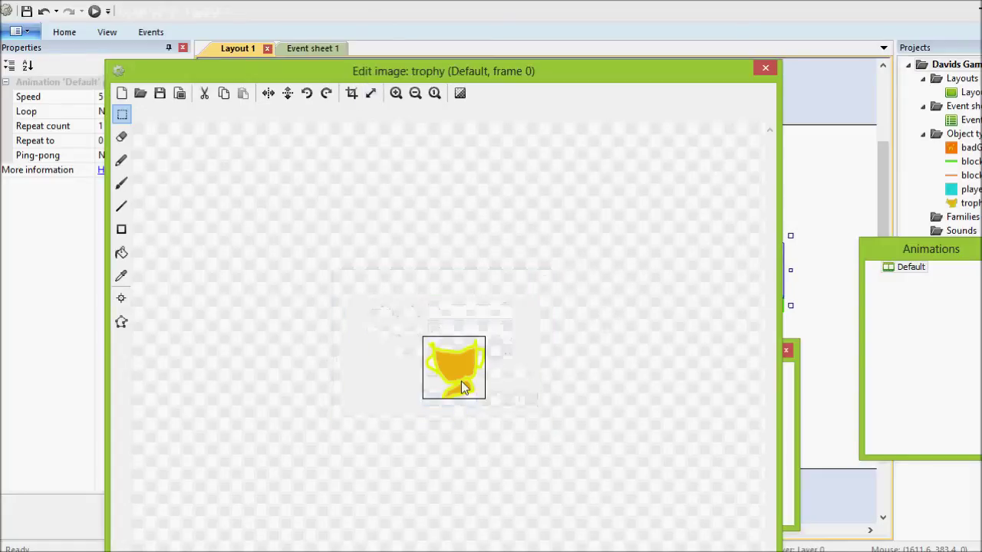
left_click(766, 67)
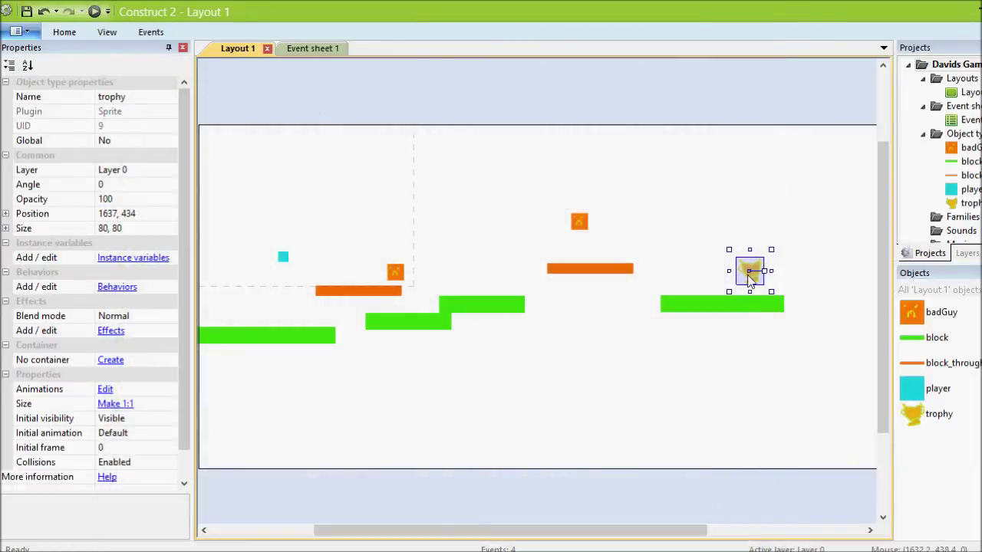
Step: Place the trophy on the far-right green platform at 1690, 466
left_click_drag(750, 280, 768, 291)
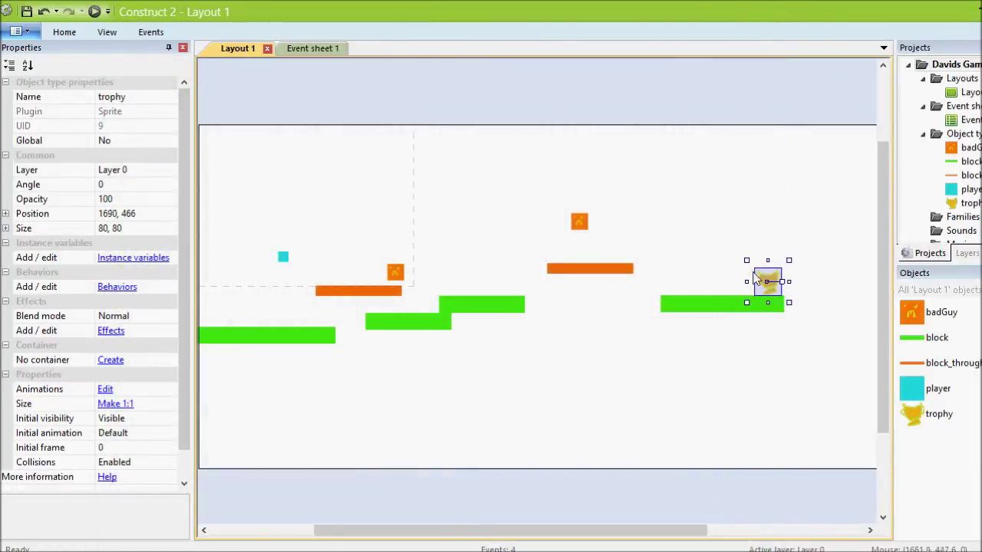
left_click(335, 50)
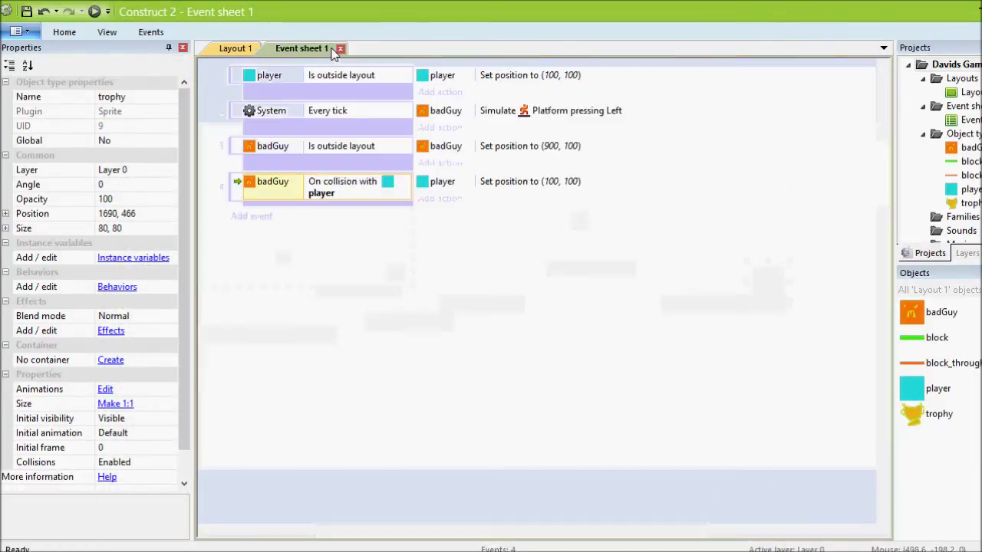
left_click(367, 321)
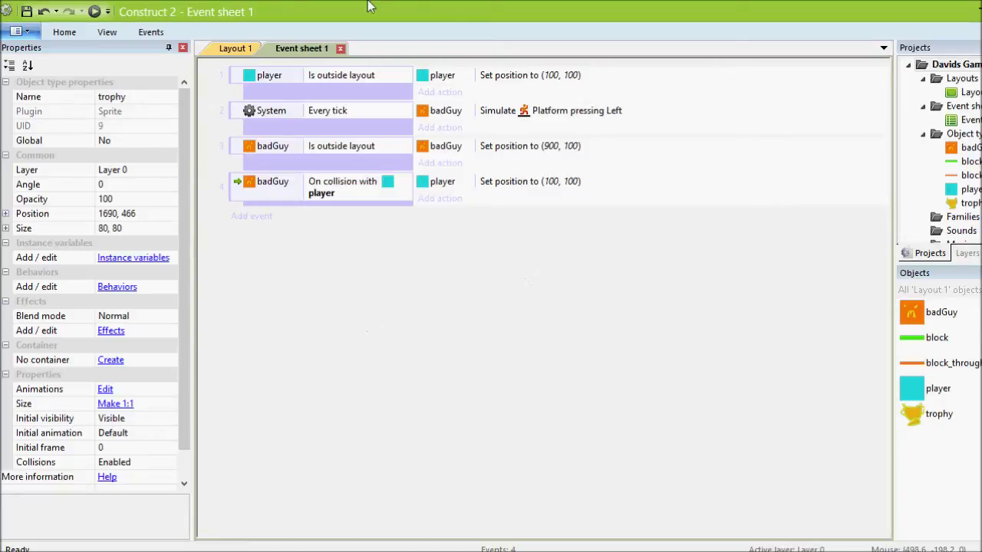
left_click(227, 52)
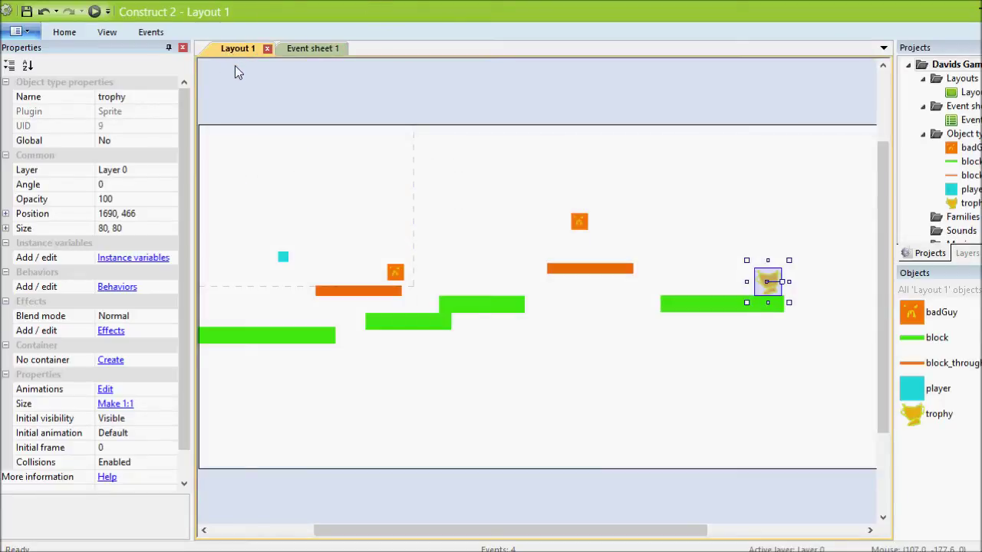
Step: Add a new layout without an event sheet and name it gameOver
right_click(951, 79)
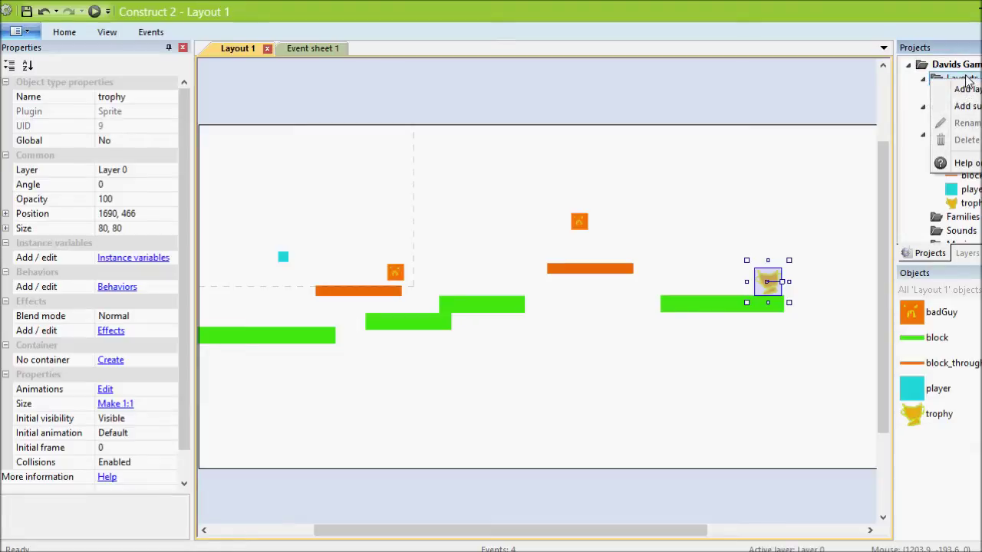
left_click(966, 89)
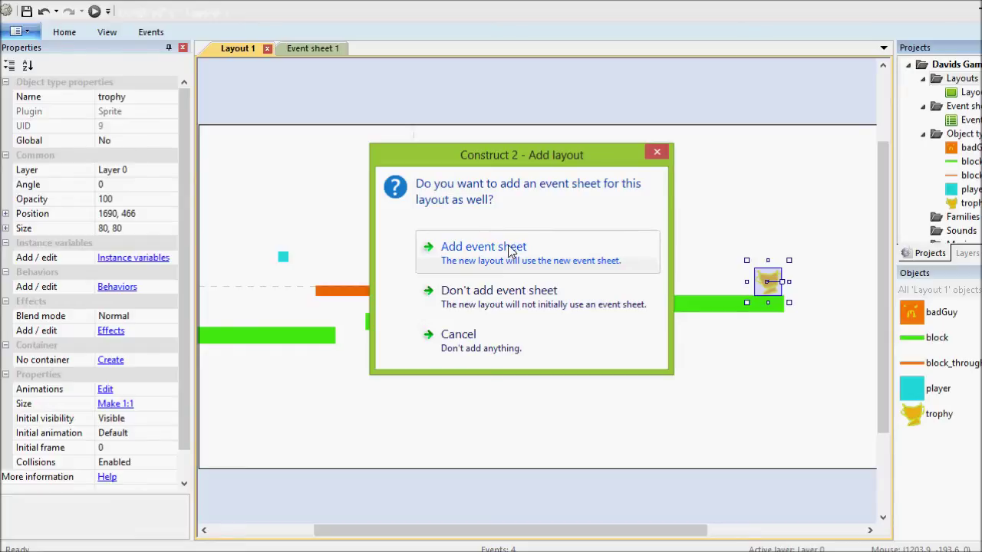
left_click(494, 306)
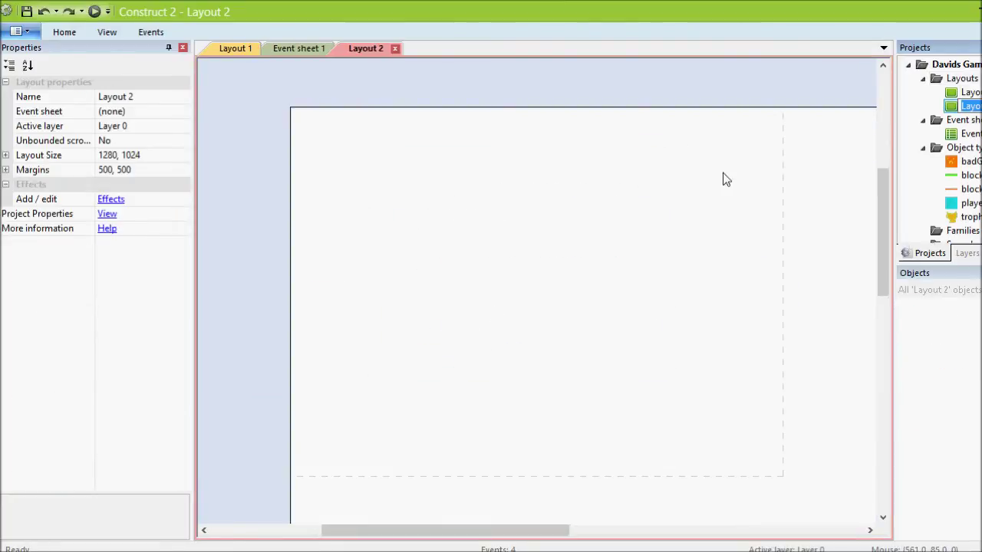
type("game")
key("Return")
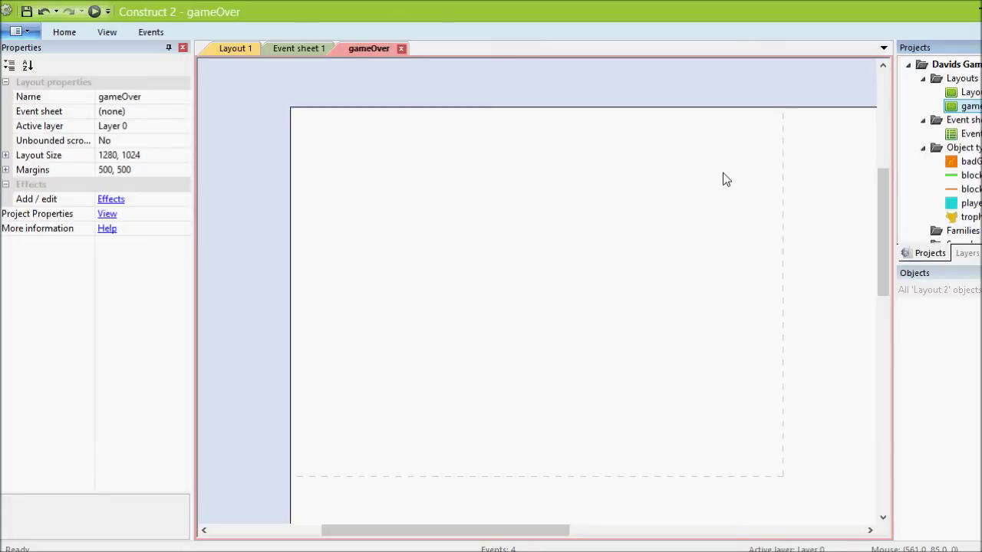
Step: Insert a Text object on gameOver at 192, 157 reading 'You Won!'
right_click(396, 228)
left_click(442, 238)
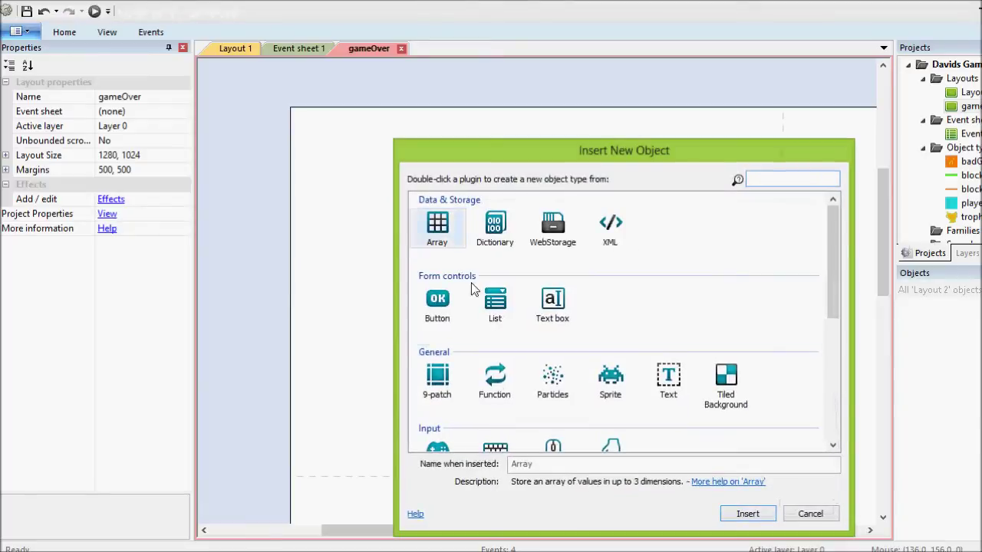
double_click(668, 378)
left_click(437, 227)
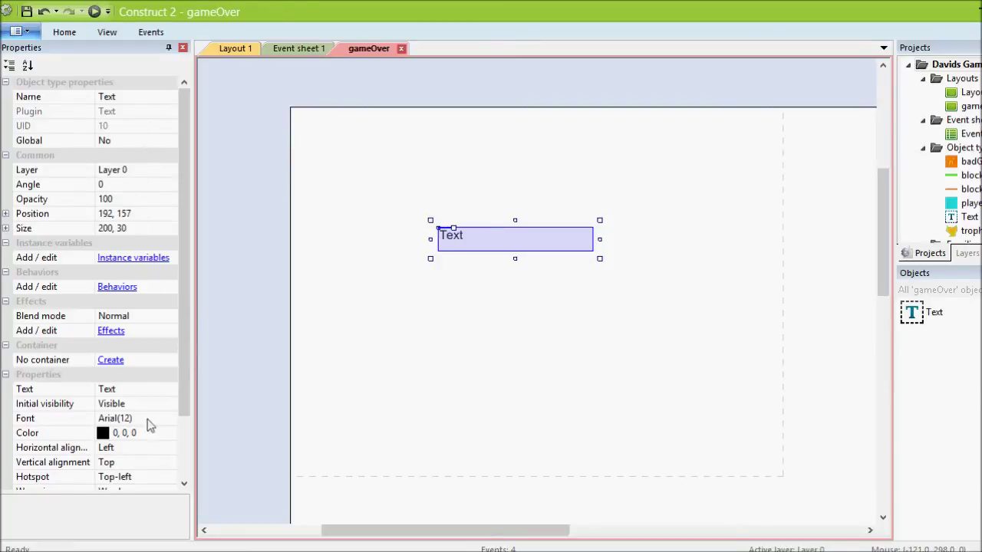
left_click(128, 394)
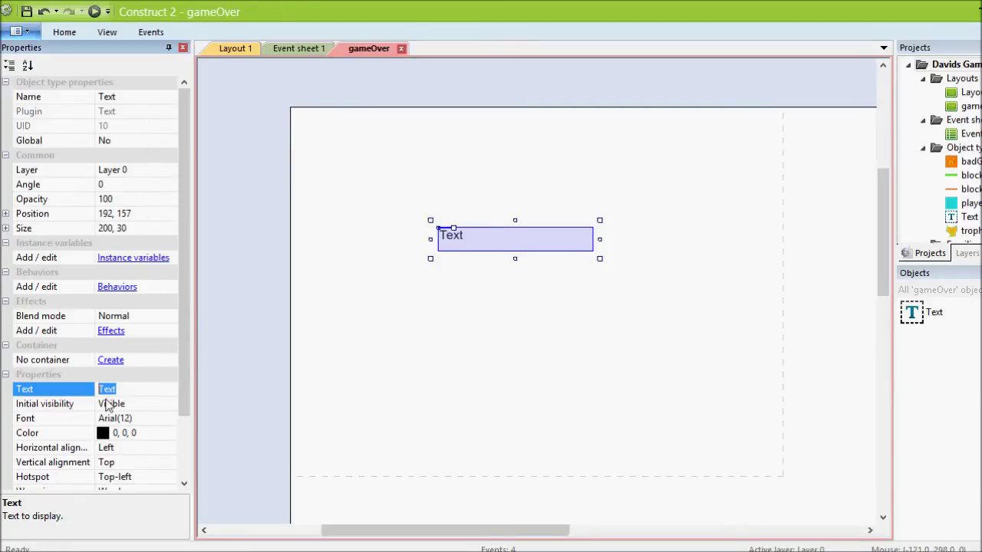
type("You Won!")
left_click(397, 268)
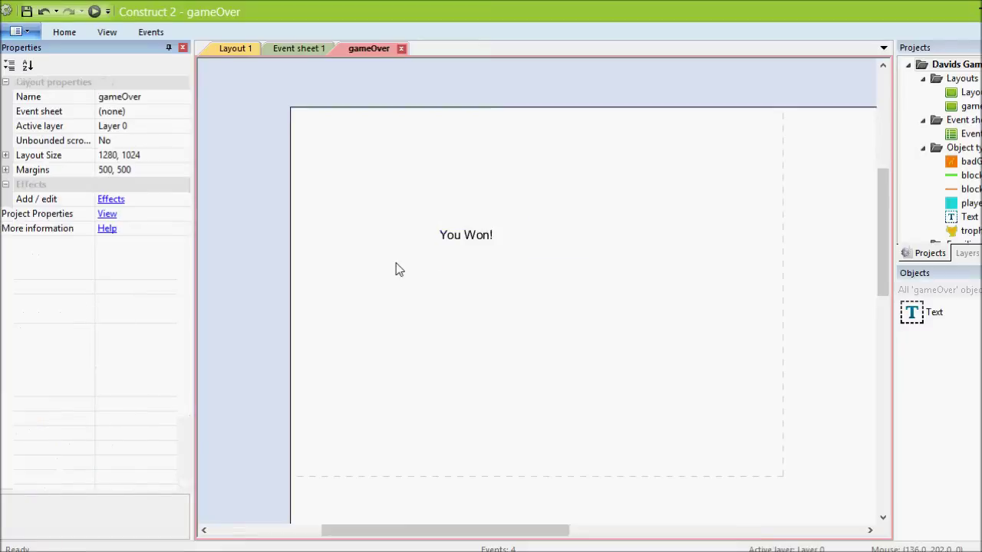
left_click(463, 244)
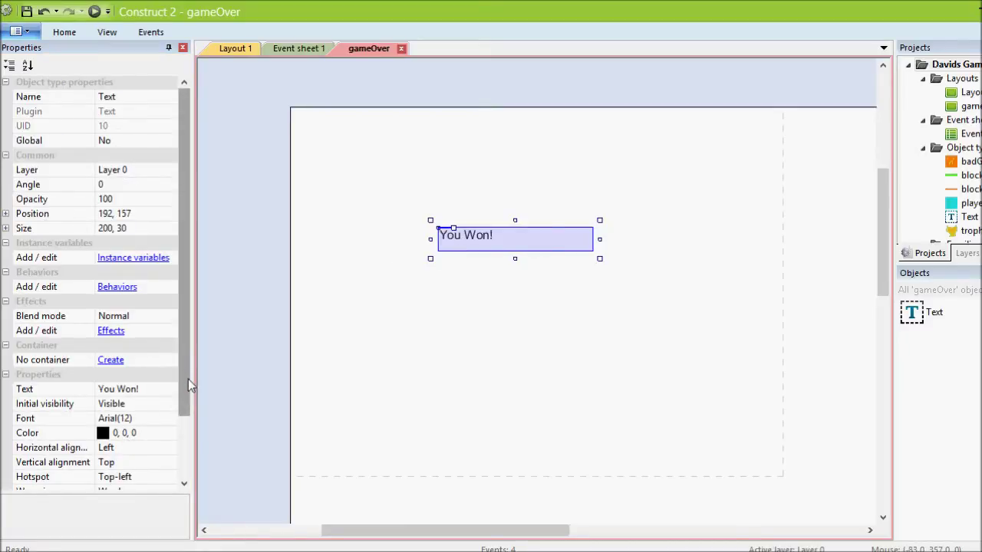
left_click(331, 214)
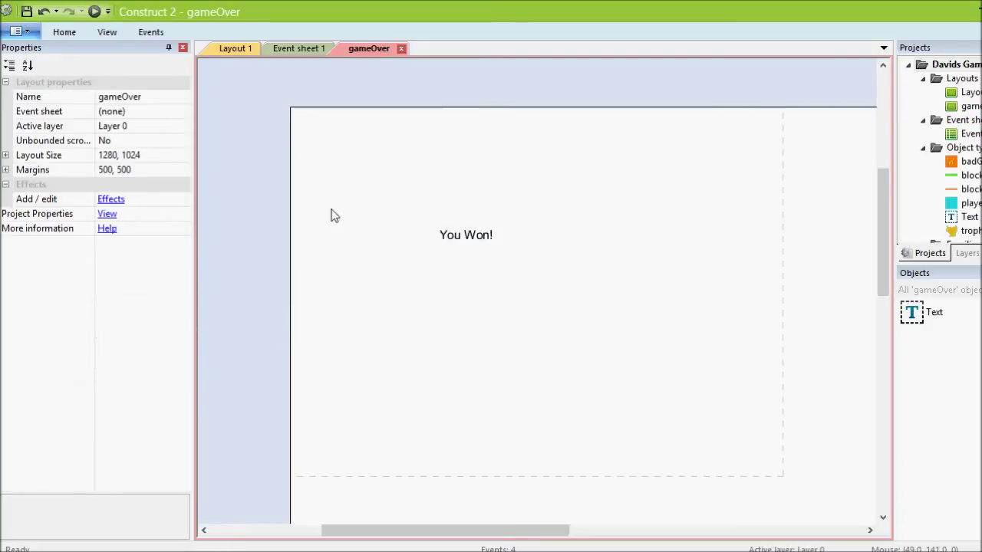
left_click(475, 233)
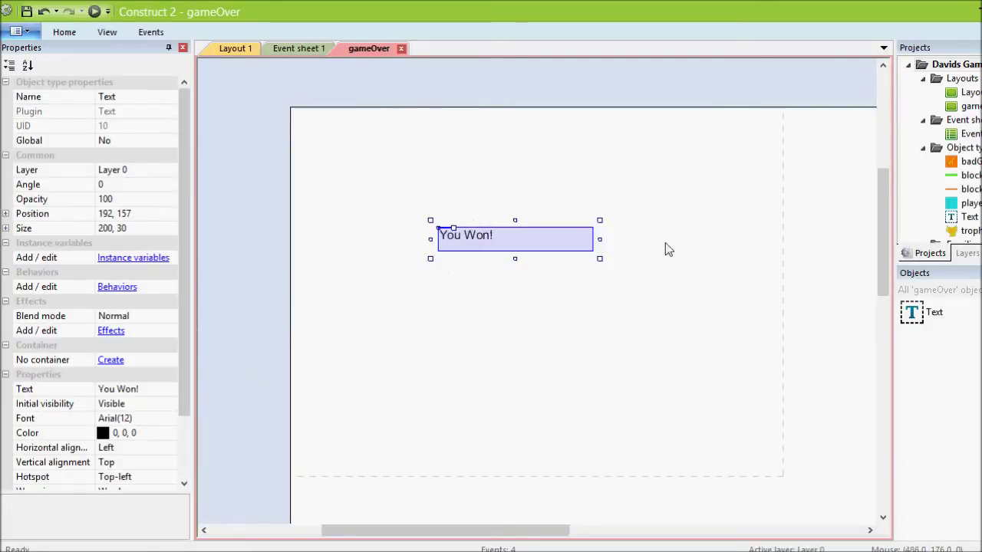
Step: Add a 'player On collision with another object: trophy' event to Event sheet 1
left_click(741, 191)
left_click(216, 50)
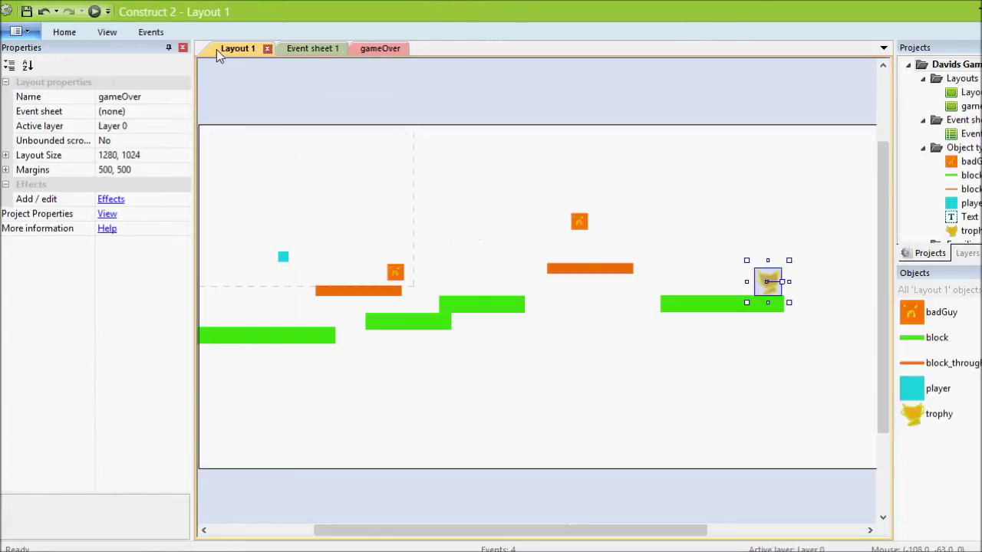
left_click(719, 285)
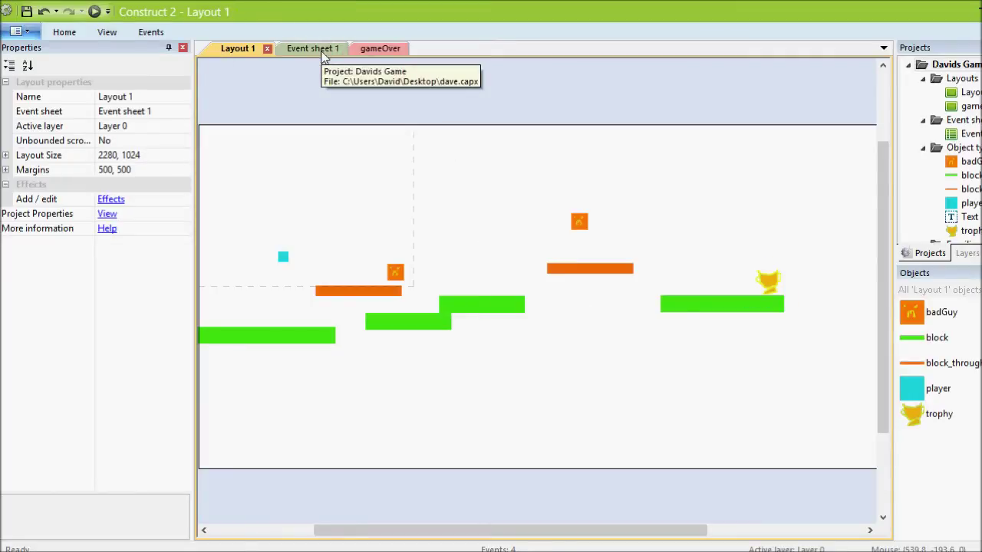
left_click(324, 51)
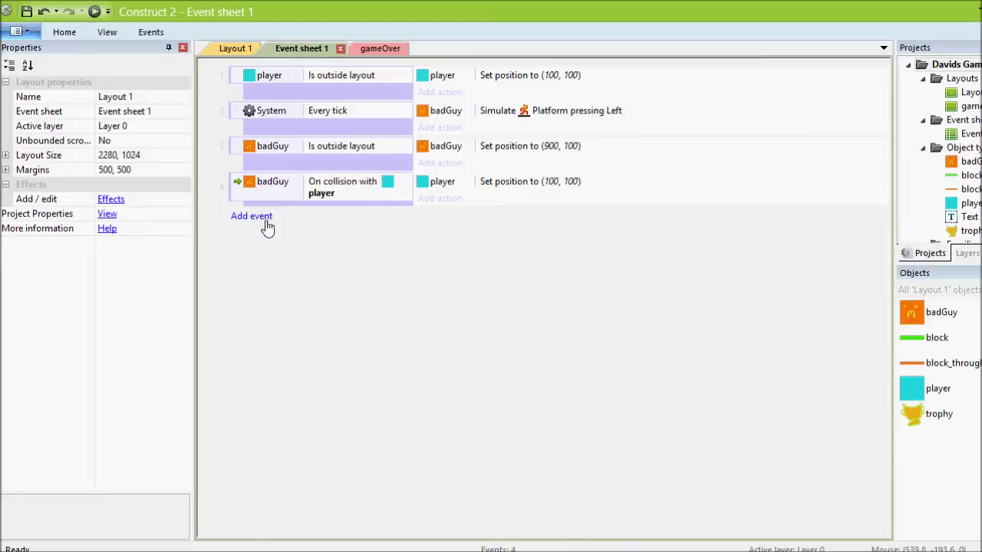
left_click(265, 222)
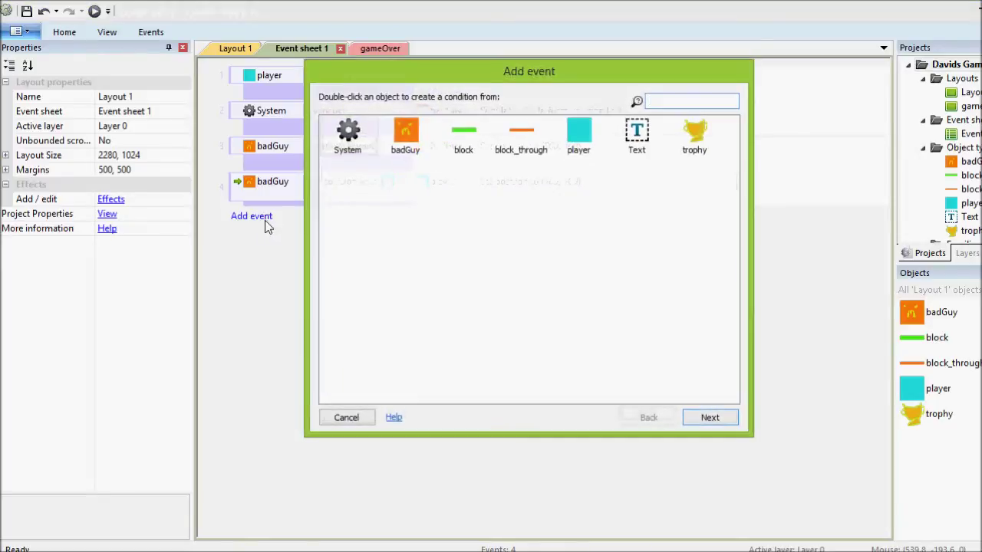
double_click(600, 140)
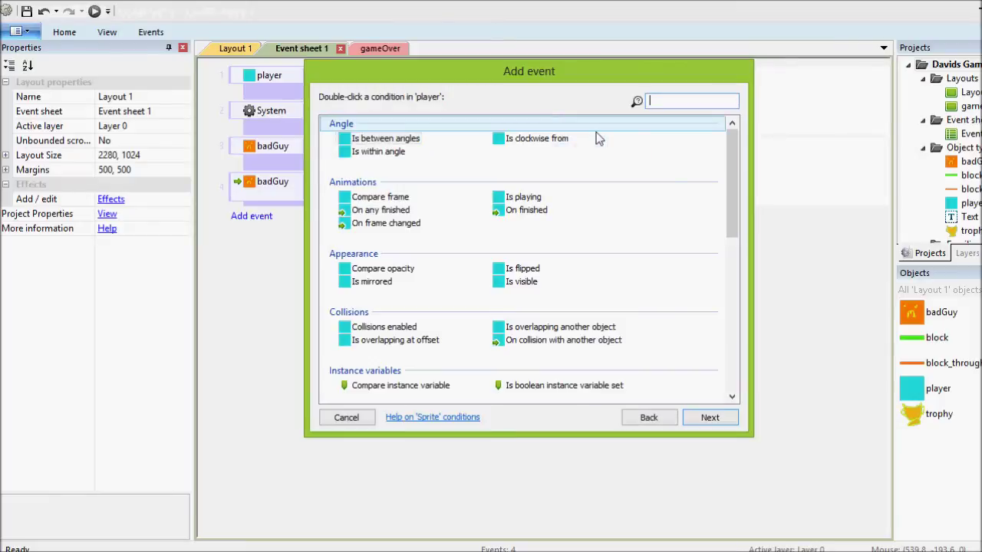
type("coll")
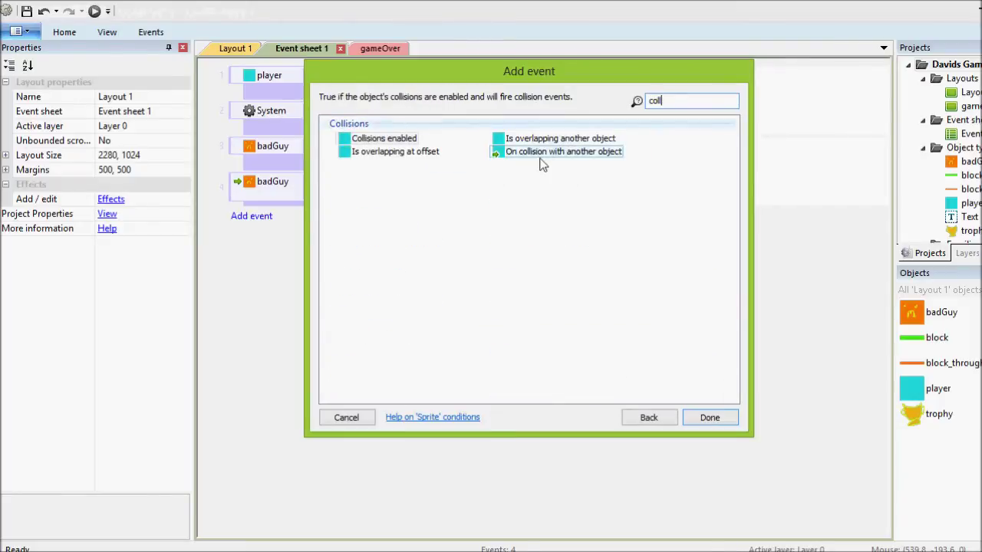
left_click(543, 153)
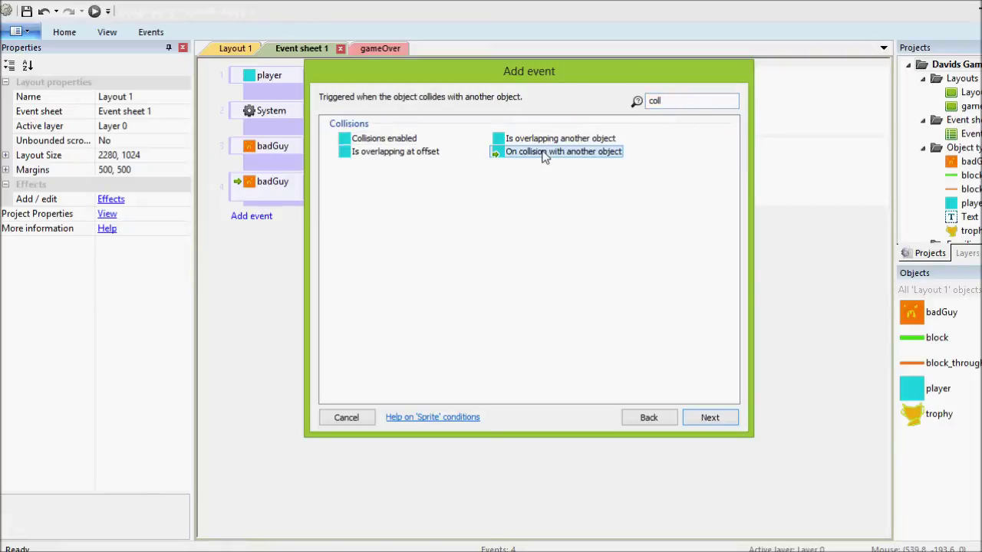
double_click(543, 153)
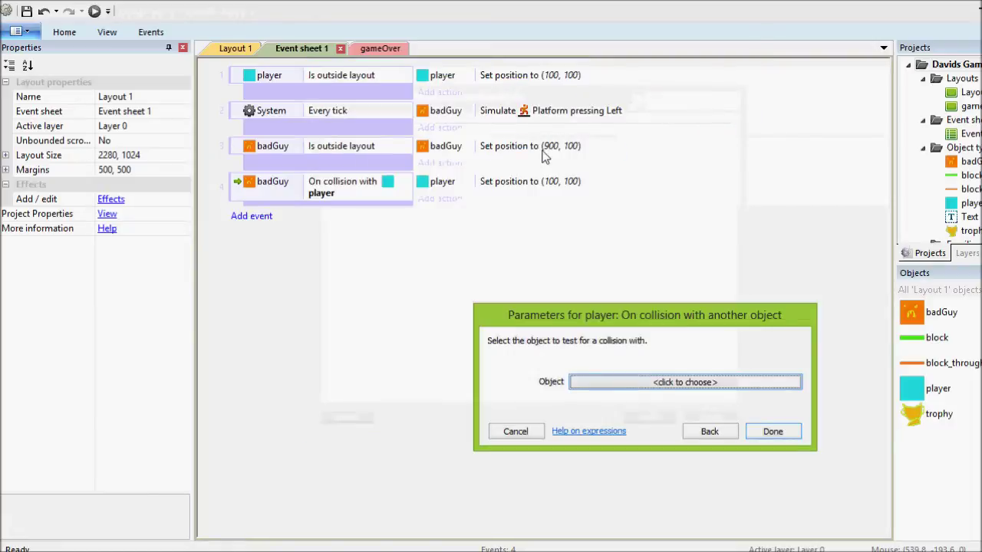
left_click(702, 388)
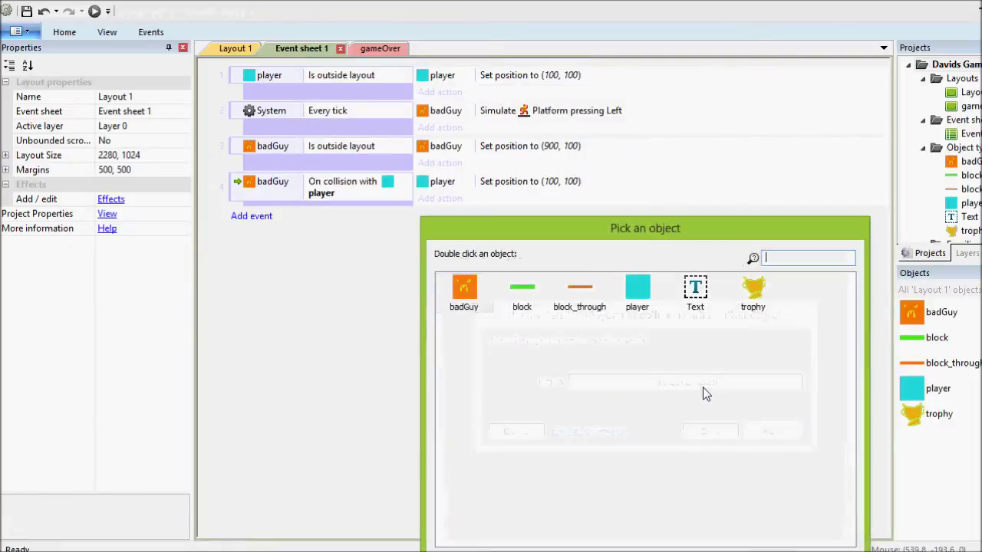
double_click(750, 292)
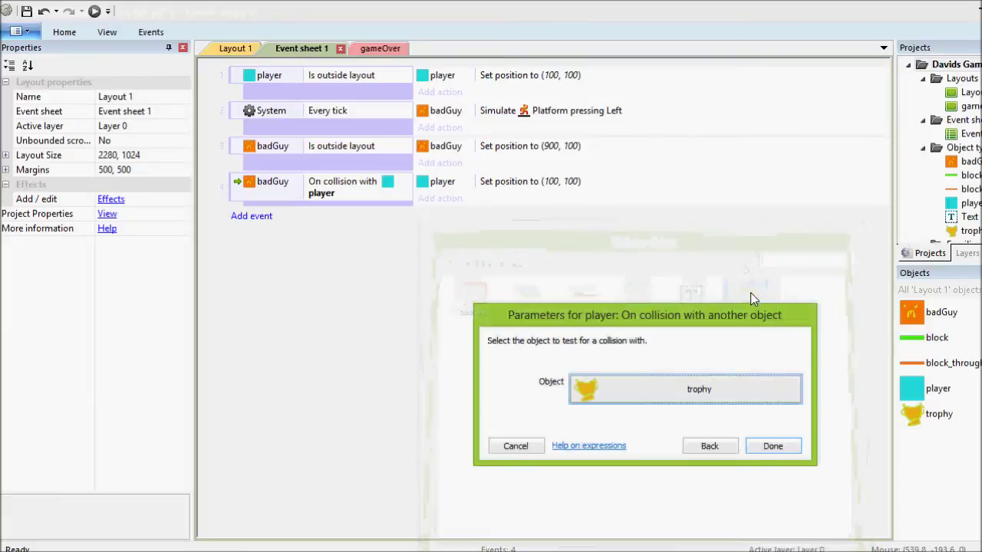
left_click(772, 448)
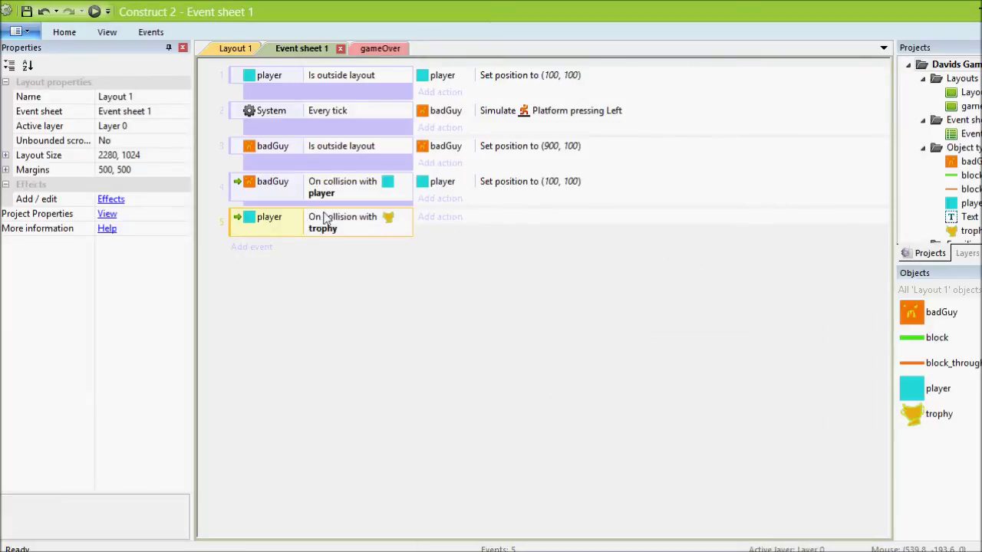
Step: Give the trophy collision event a System 'Go to layout gameOver' action, then preview the game
left_click(448, 220)
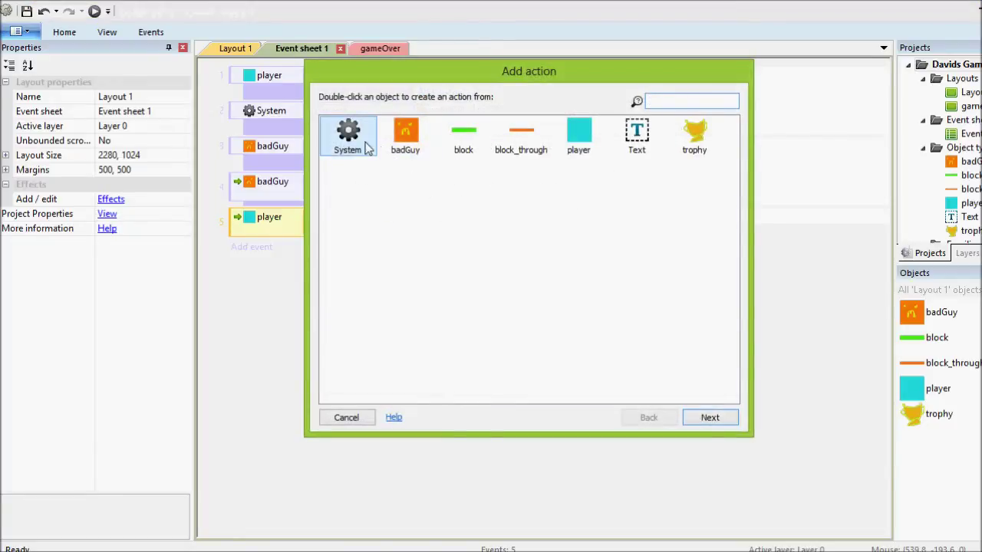
double_click(349, 138)
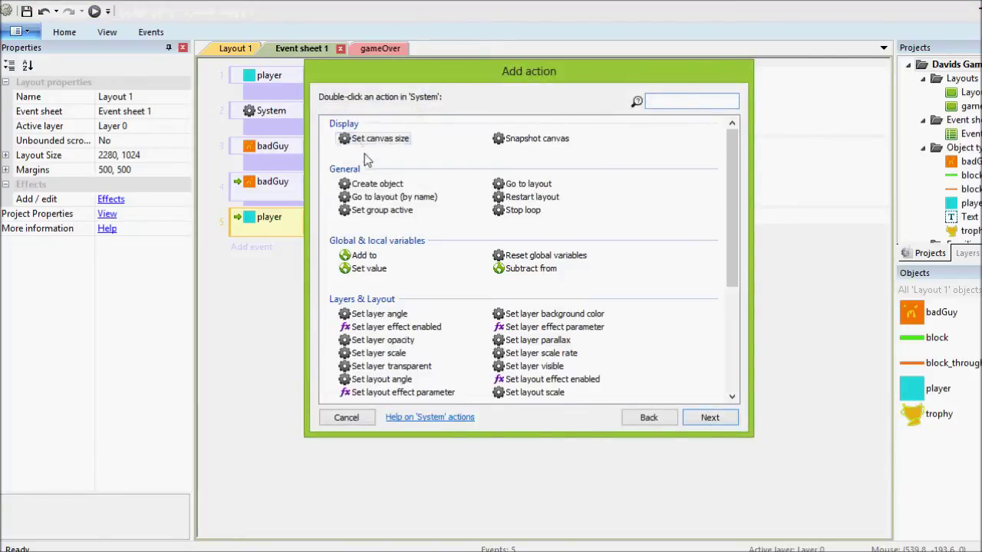
left_click(424, 198)
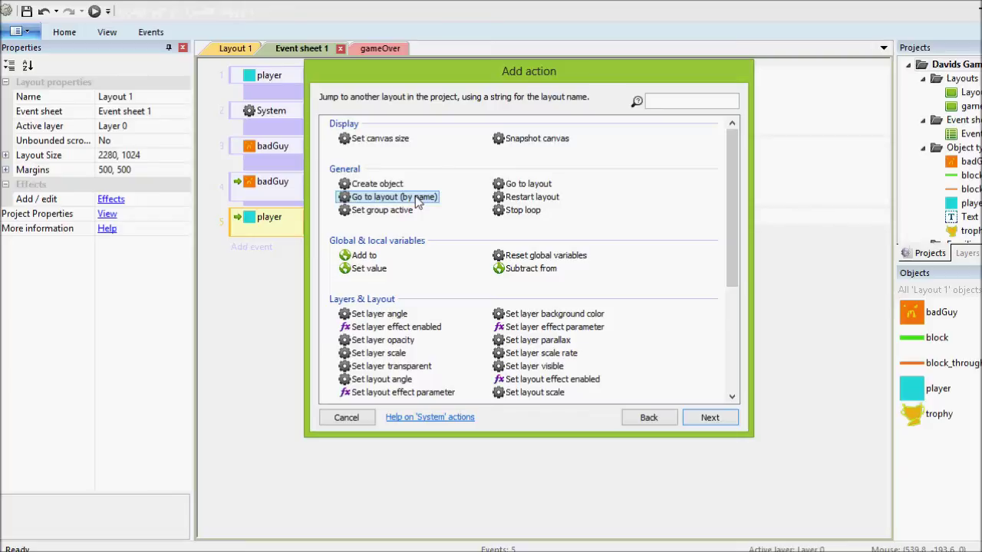
double_click(548, 185)
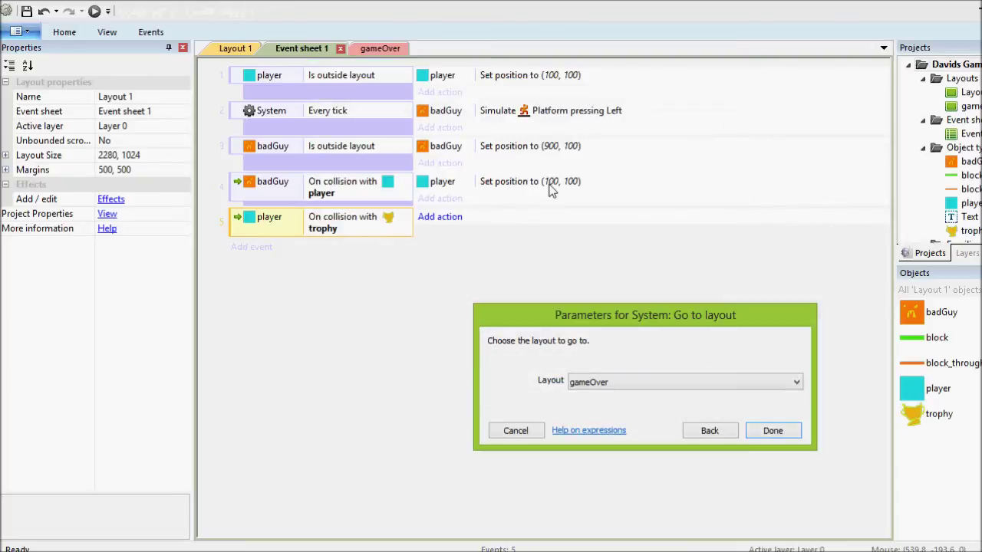
left_click(635, 387)
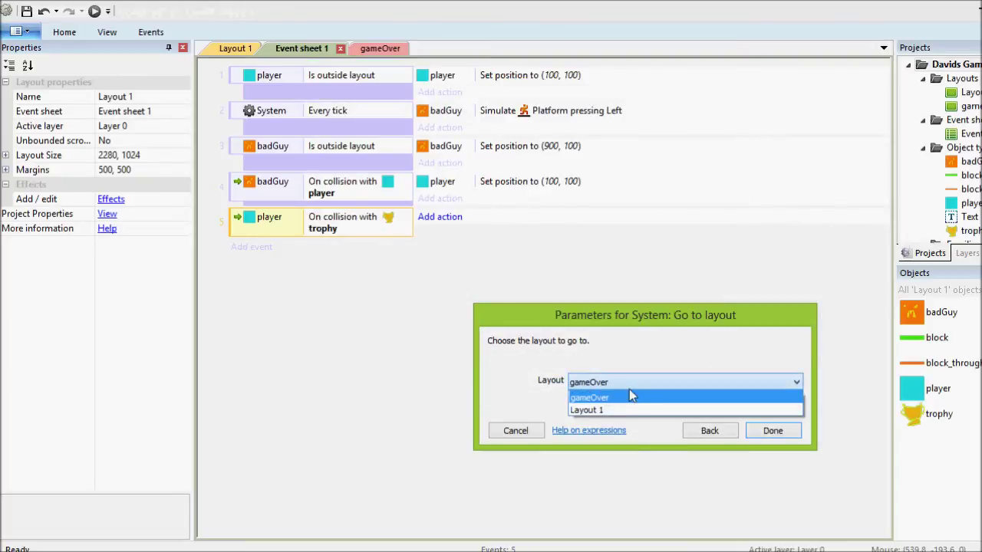
left_click(585, 399)
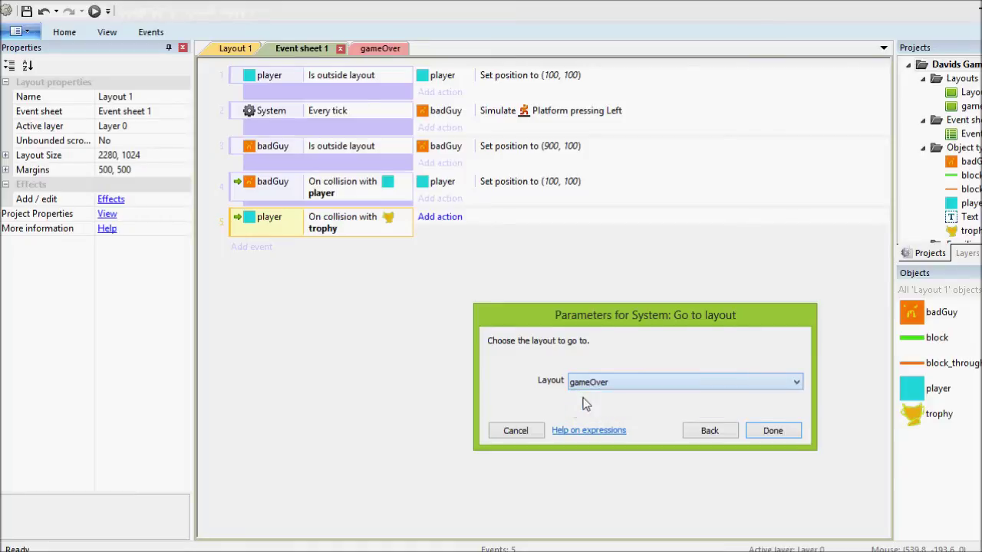
left_click(769, 431)
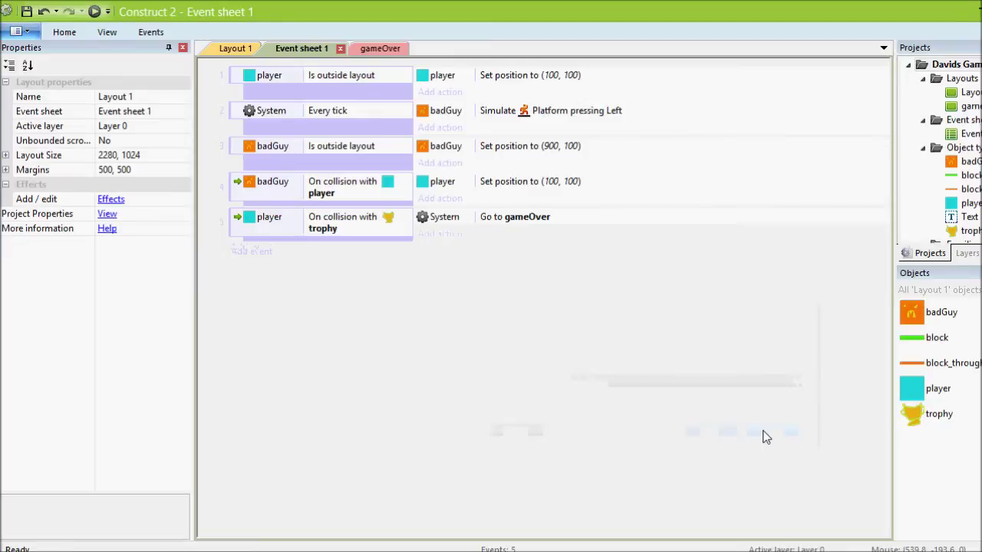
left_click(95, 11)
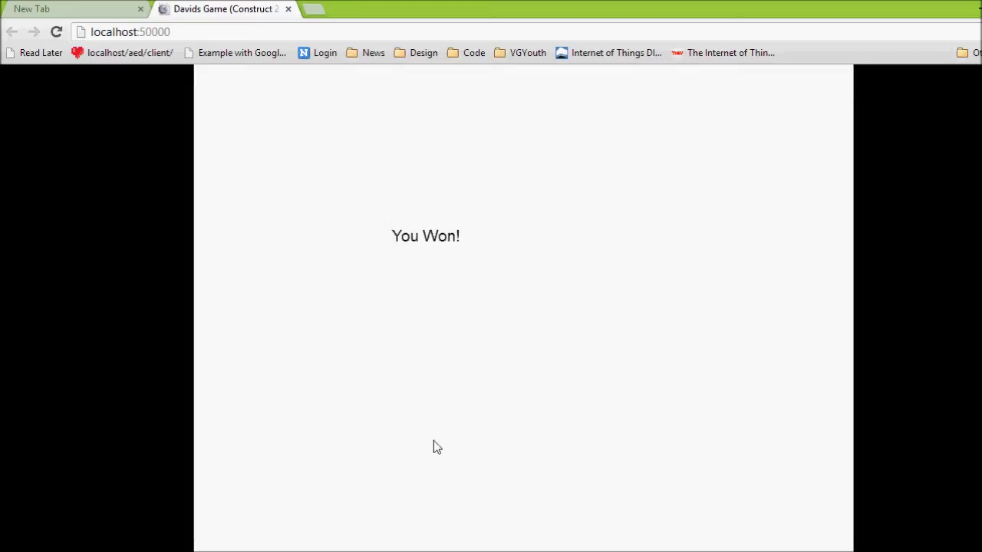
Step: Back in the editor, insert a new Button object onto the gameOver layout
left_click(242, 550)
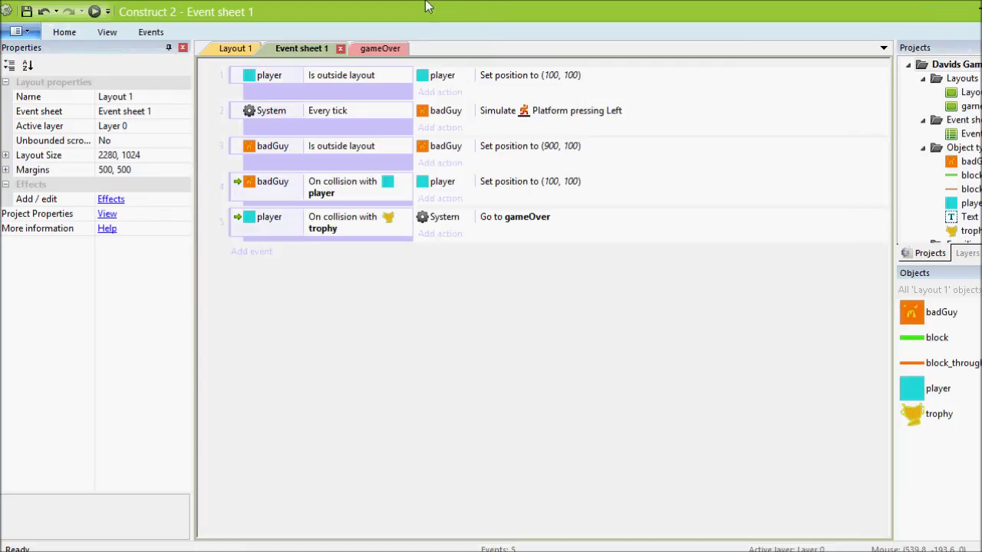
left_click(381, 47)
right_click(457, 304)
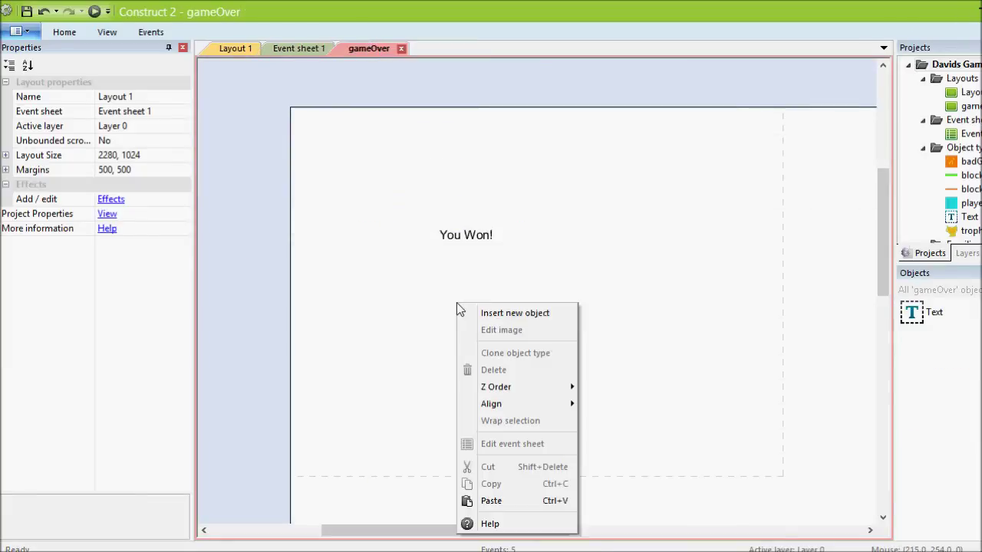
left_click(491, 314)
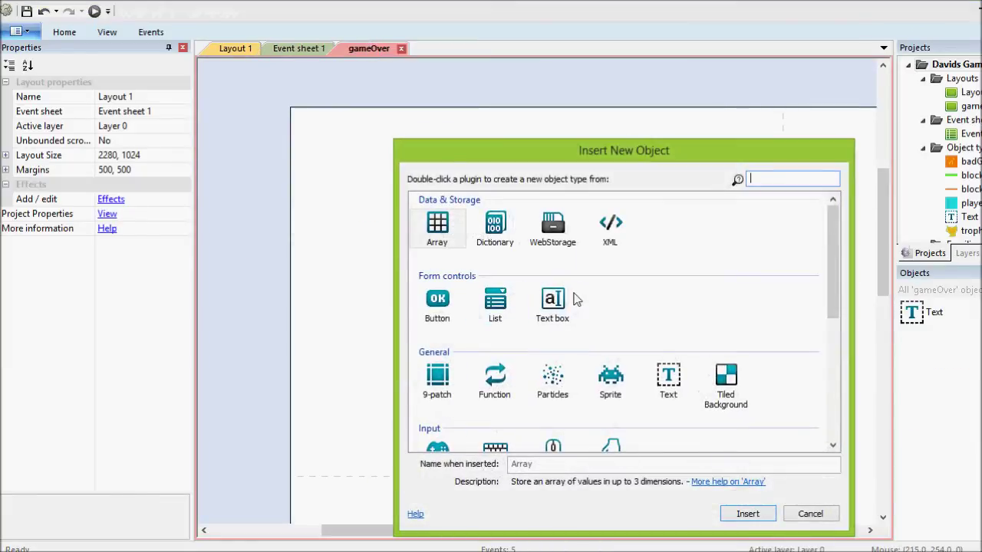
scroll(717, 276, "down", 4)
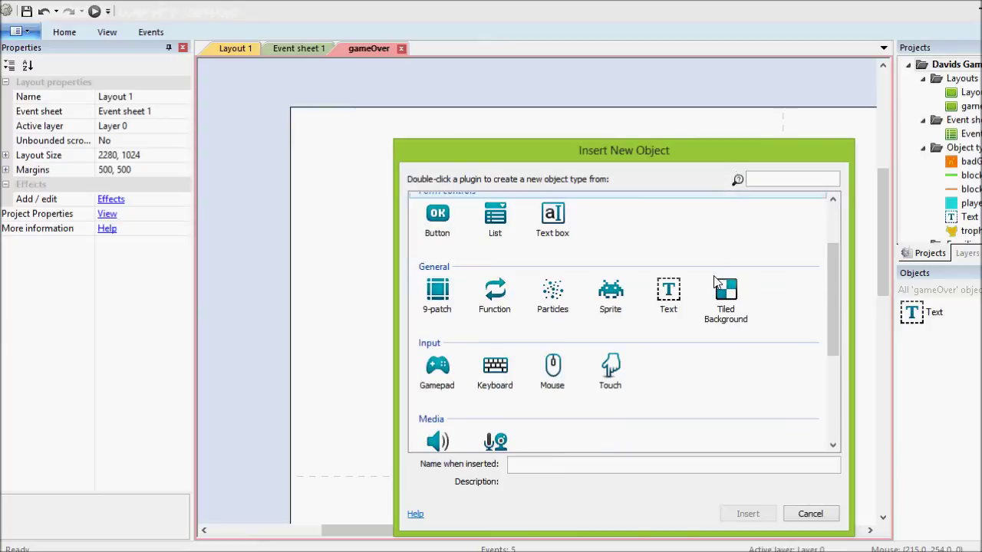
scroll(714, 283, "down", 3)
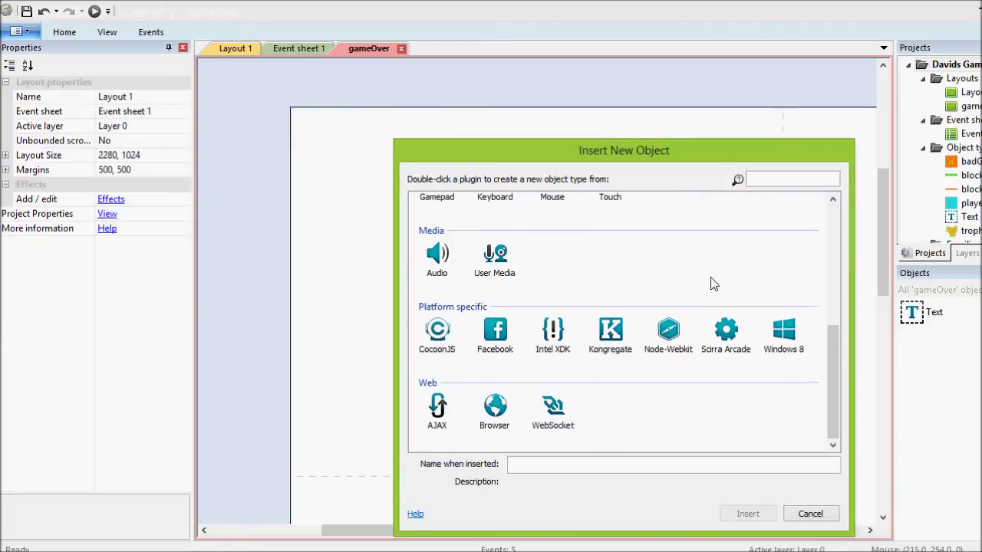
scroll(709, 284, "up", 3)
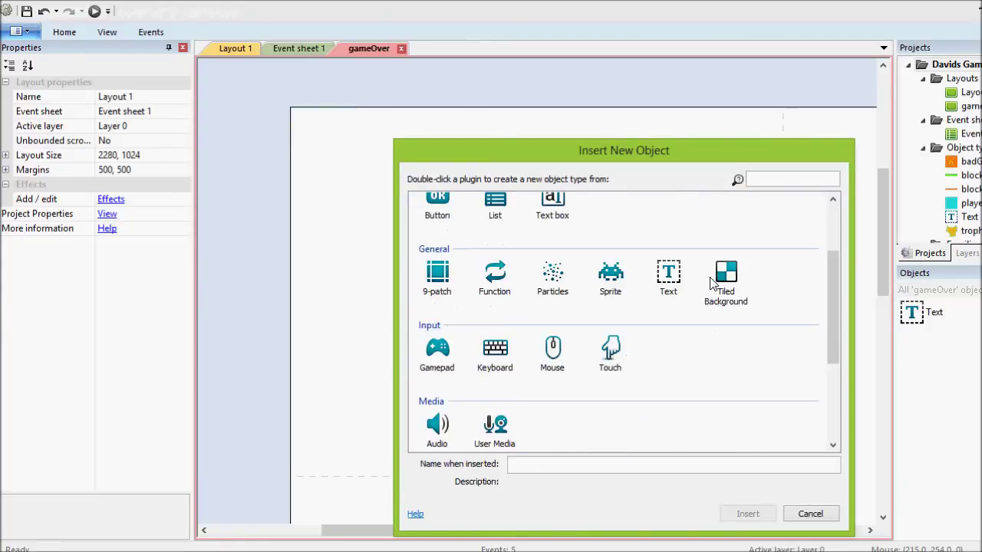
scroll(709, 281, "up", 2)
left_click(447, 297)
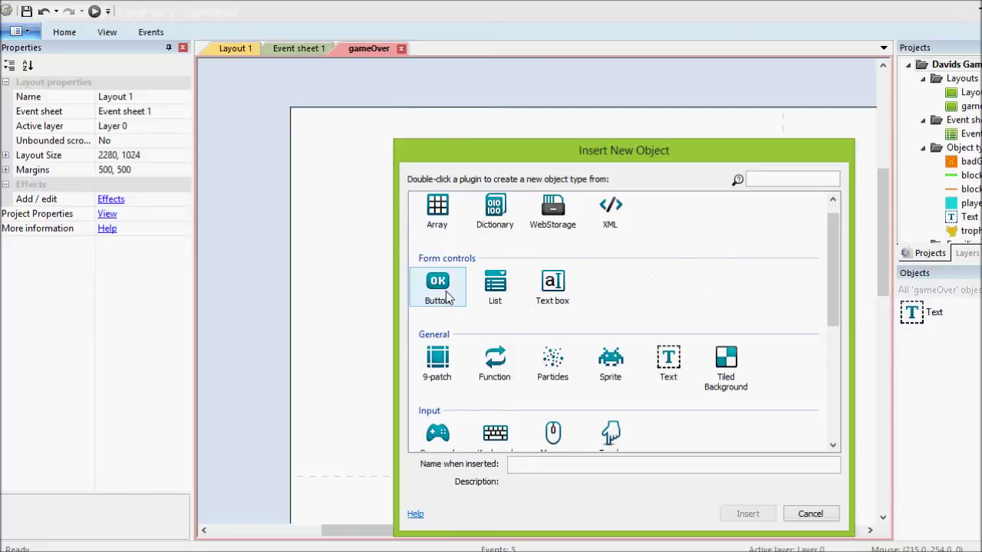
double_click(447, 298)
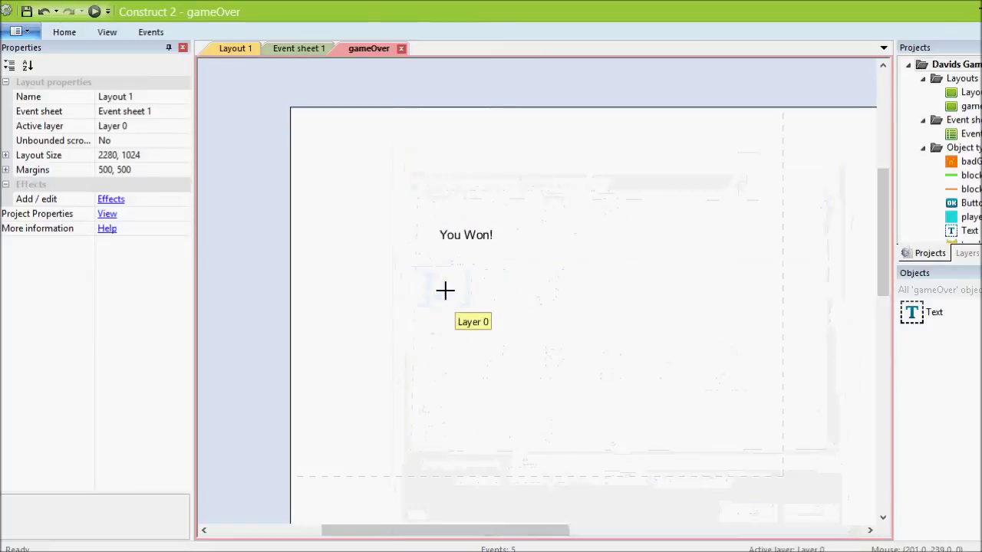
left_click(524, 351)
Step: Move the button below 'You Won!', label it 'Play Again', and size it 95 x 49
left_click_drag(537, 374, 457, 284)
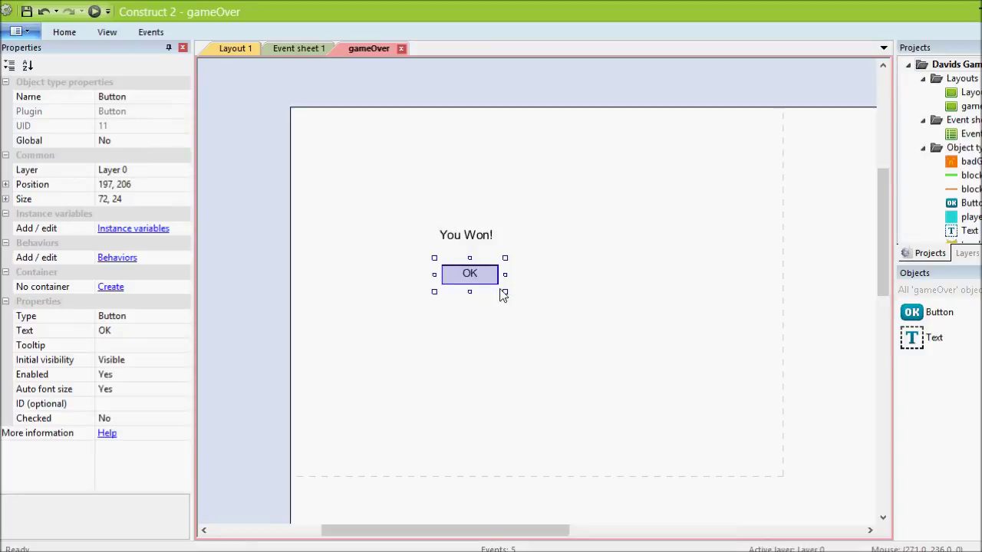
left_click(137, 330)
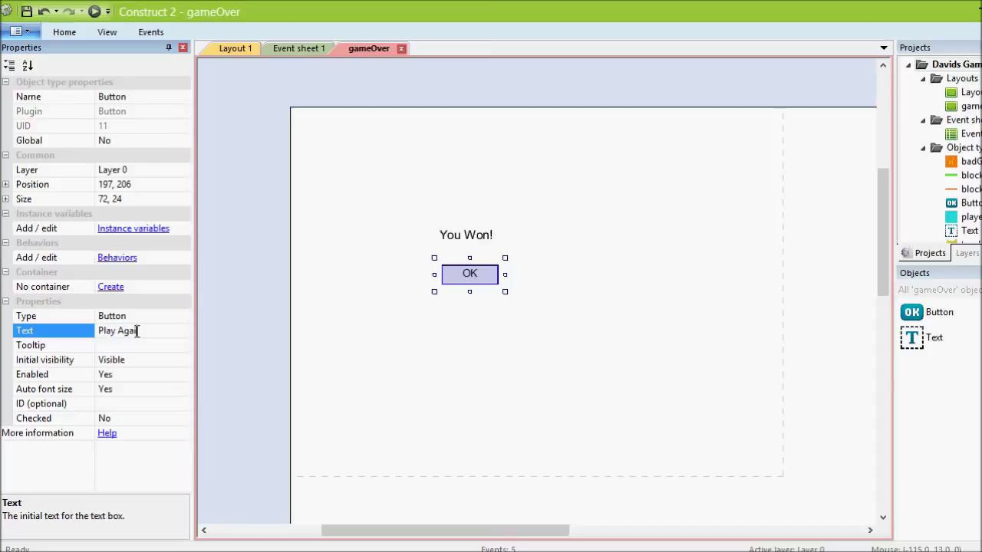
key("Return")
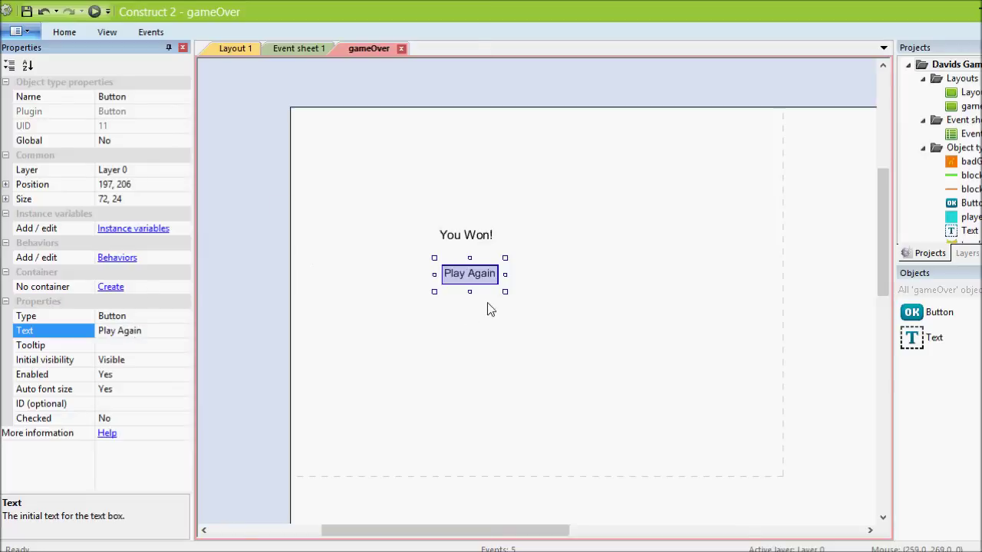
mouse_move(506, 292)
left_mouse_down()
mouse_move(523, 310)
mouse_move(497, 281)
left_mouse_up()
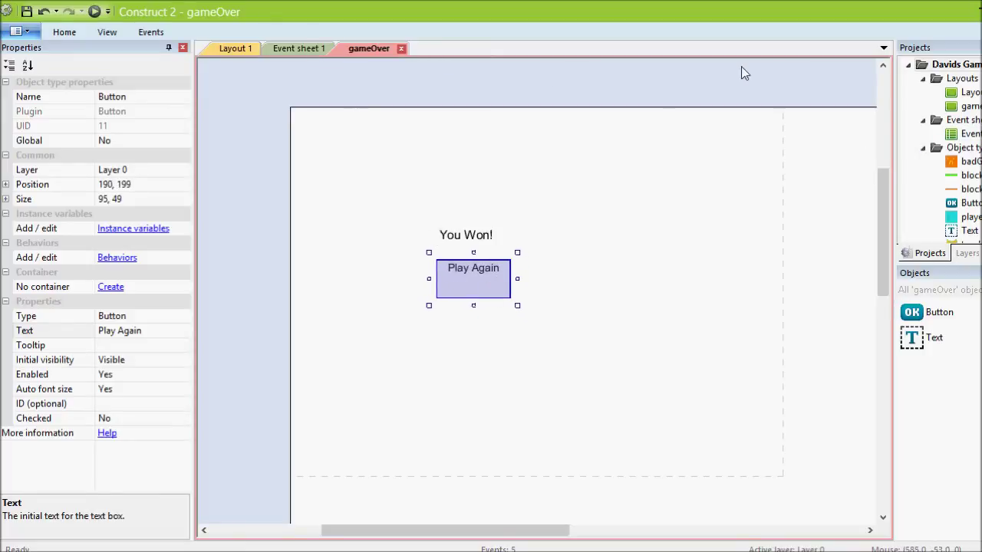
left_click(965, 110)
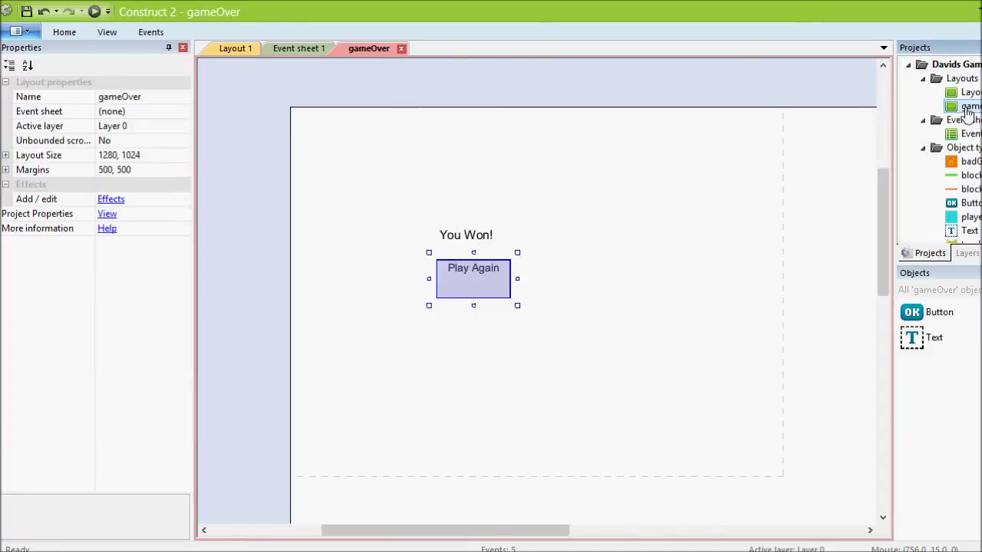
Step: Add a new event sheet to the project and rename it GameOver
right_click(965, 119)
left_click(968, 126)
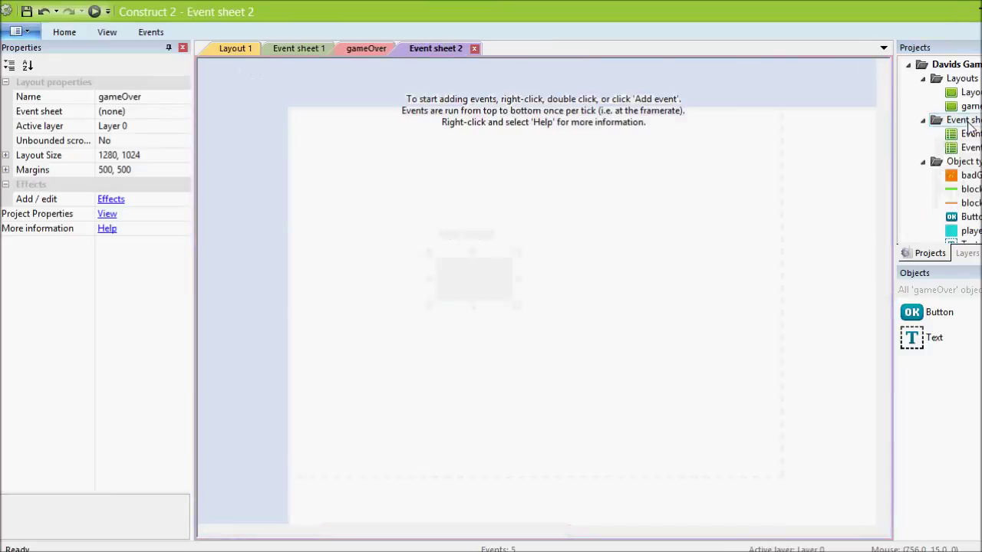
right_click(971, 148)
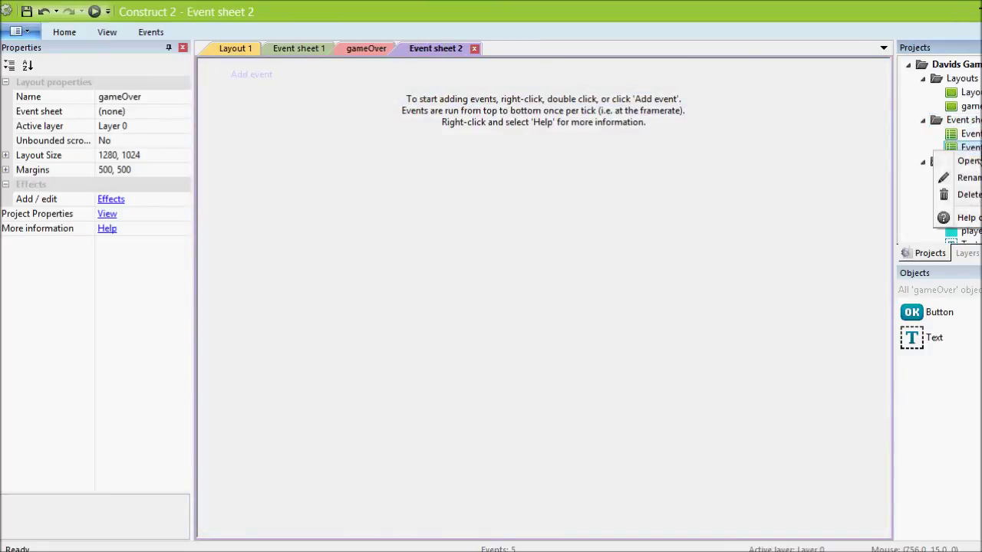
left_click(977, 177)
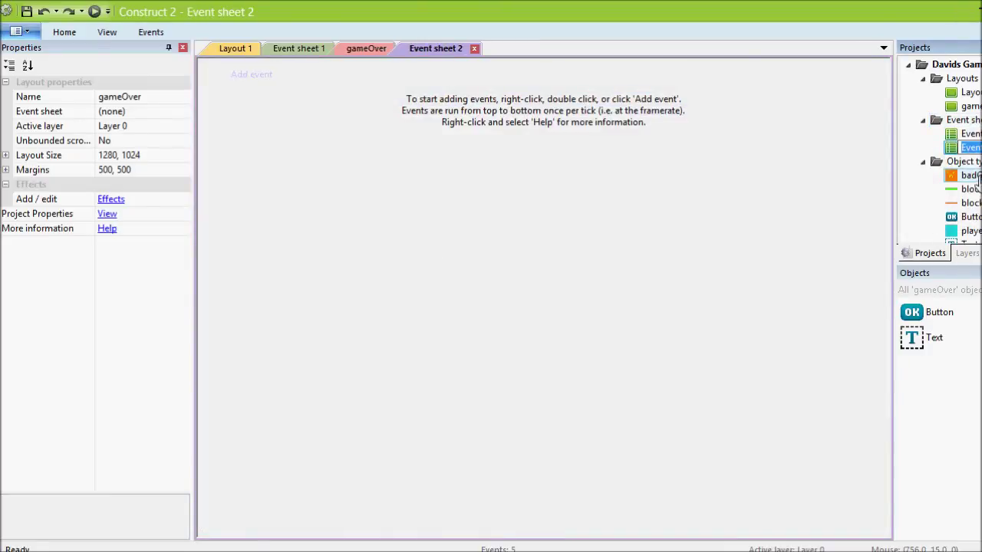
type("Gam")
key("Return")
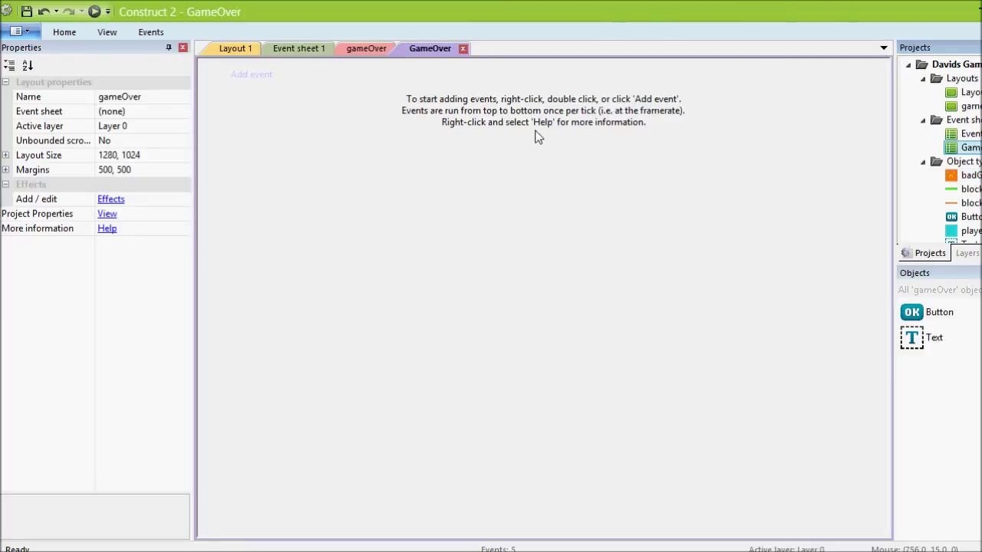
Step: Set the gameOver layout's Event sheet property to GameOver
left_click(973, 107)
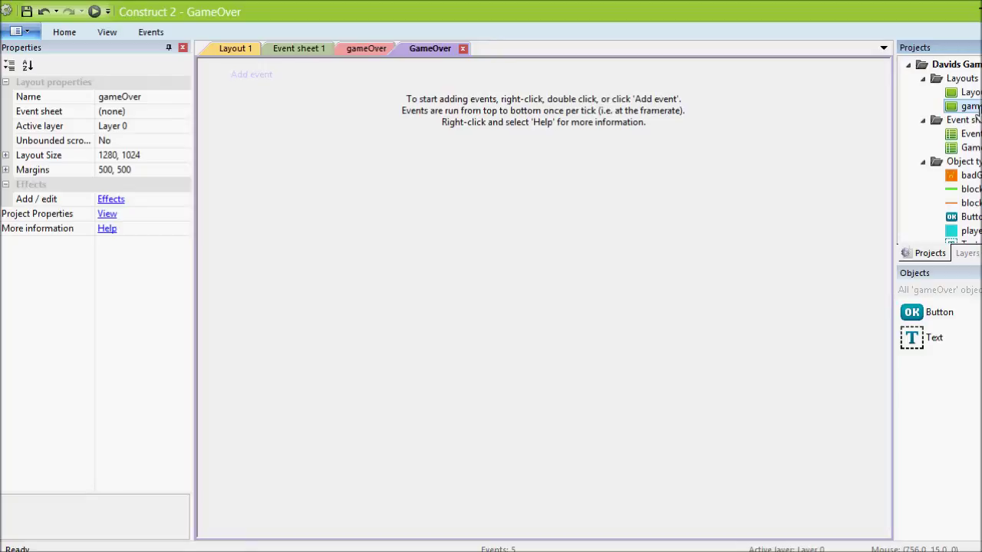
right_click(973, 106)
left_click(970, 92)
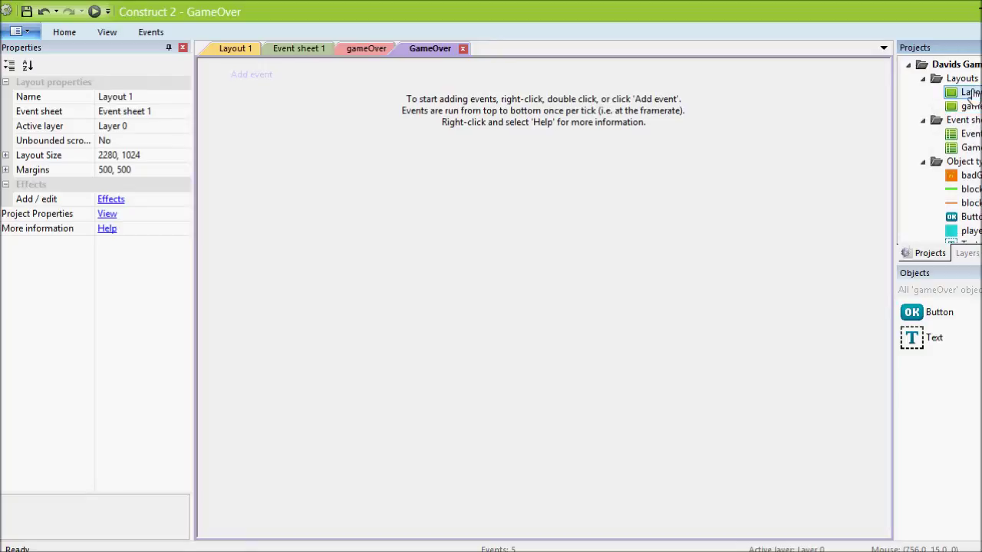
left_click(968, 106)
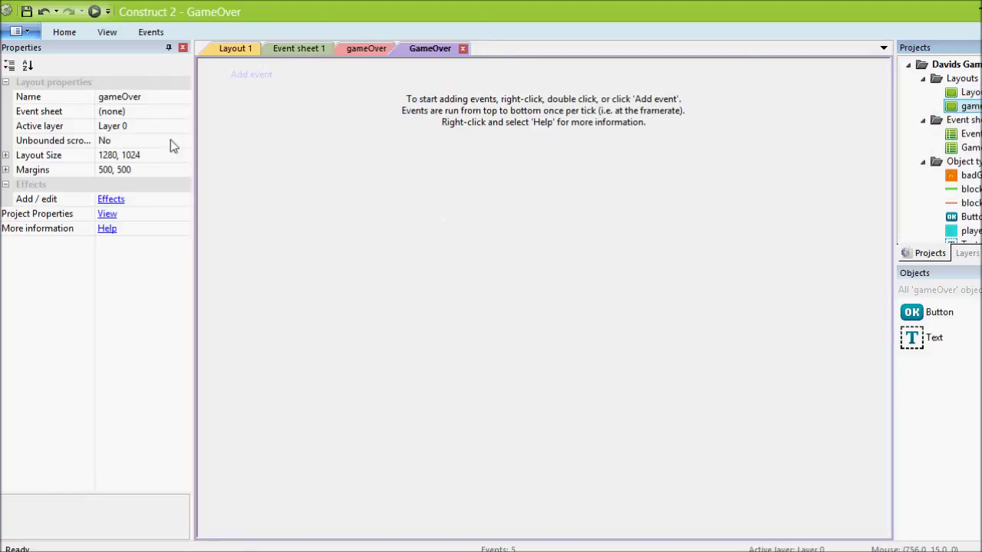
left_click(148, 116)
left_click(184, 112)
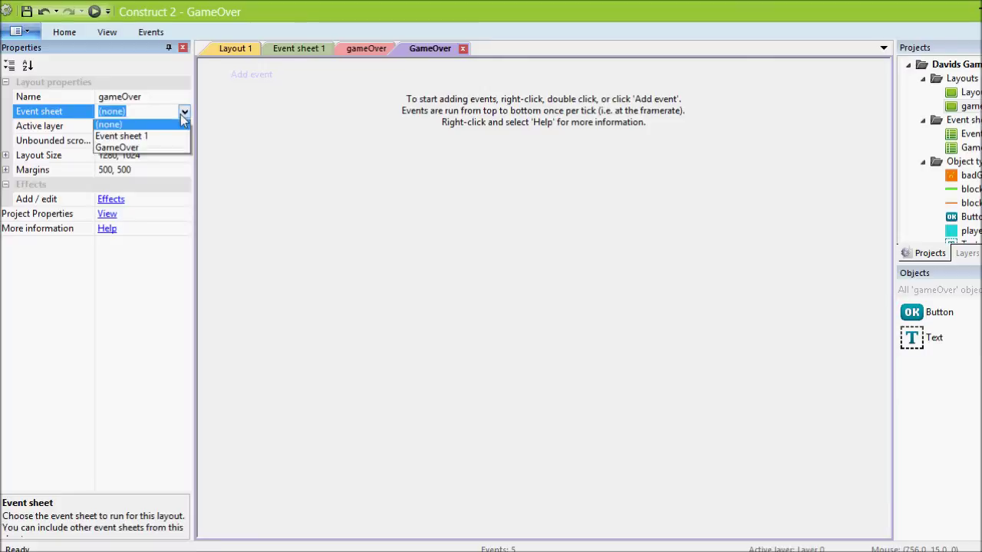
left_click(165, 150)
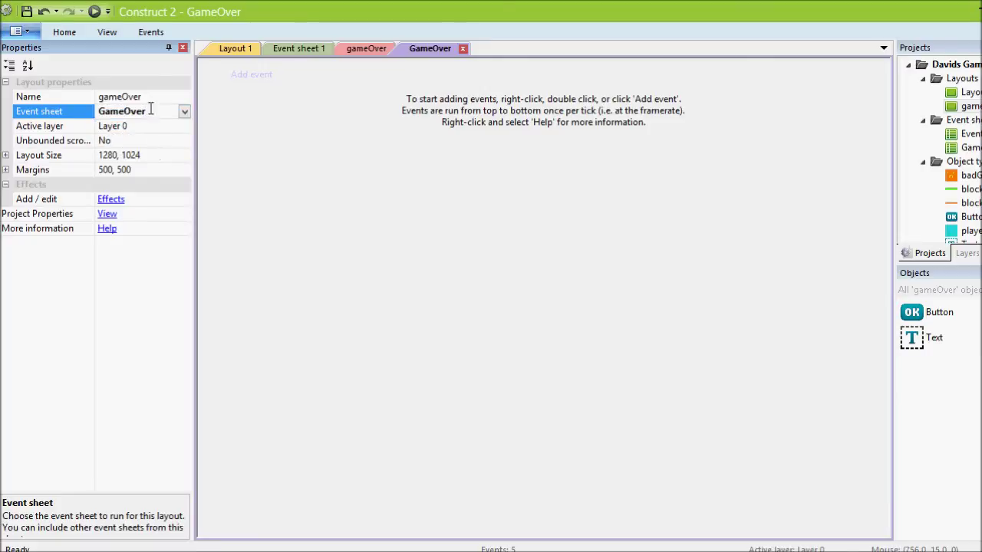
left_click(276, 147)
right_click(436, 103)
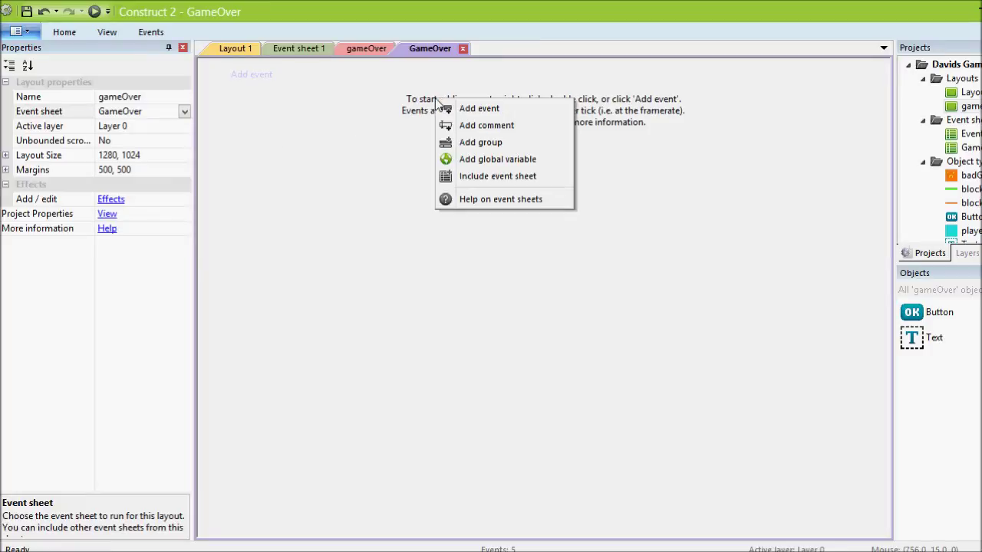
Step: Add a Button 'On clicked' event to the GameOver event sheet
left_click(463, 112)
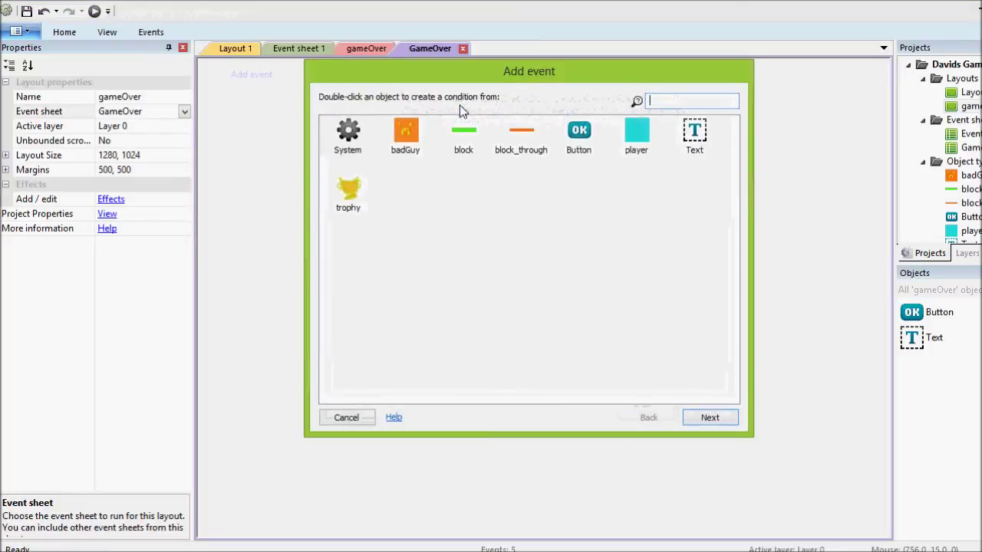
double_click(589, 138)
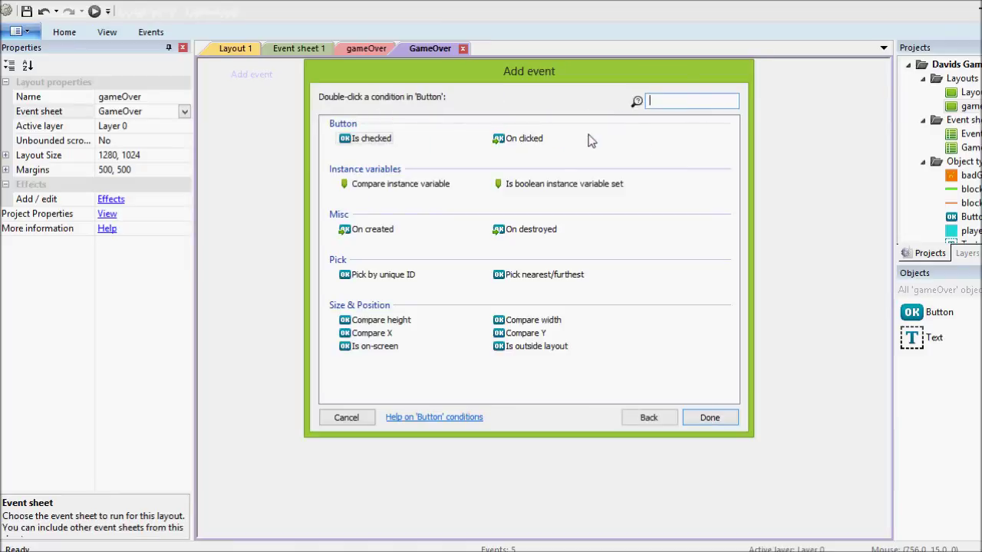
left_click(515, 140)
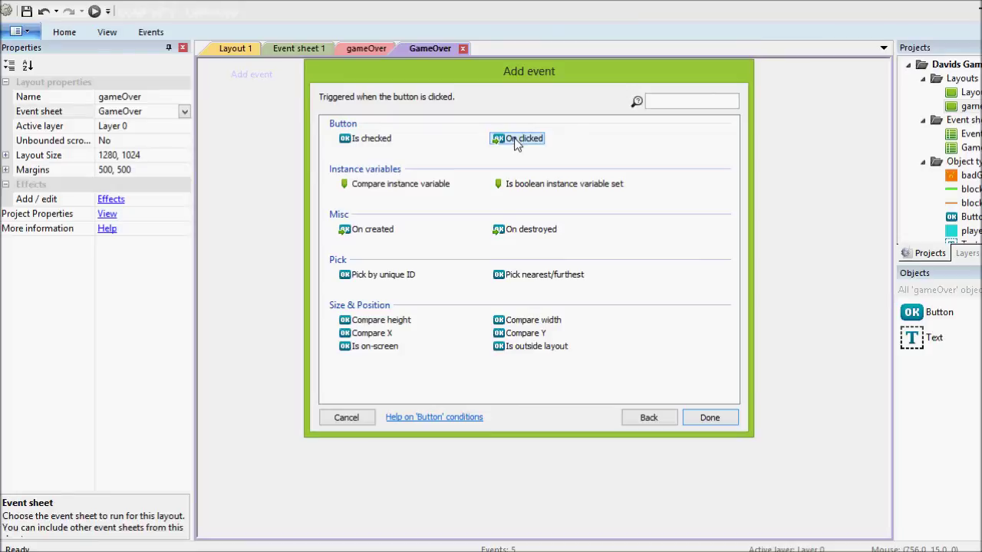
double_click(517, 140)
Step: Give that event a System 'Go to layout Layout 1' action and preview the game
left_click(438, 76)
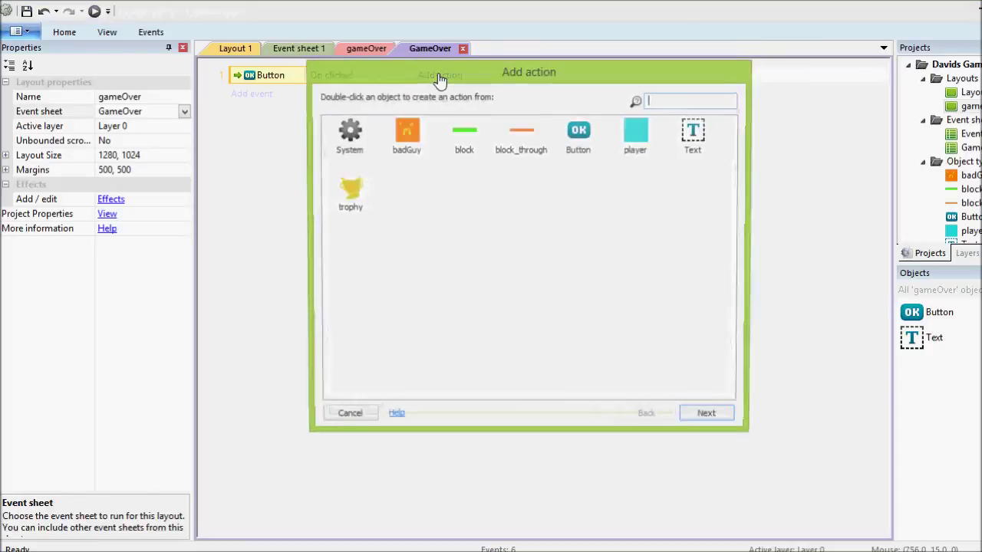
double_click(360, 136)
left_click(507, 184)
double_click(508, 184)
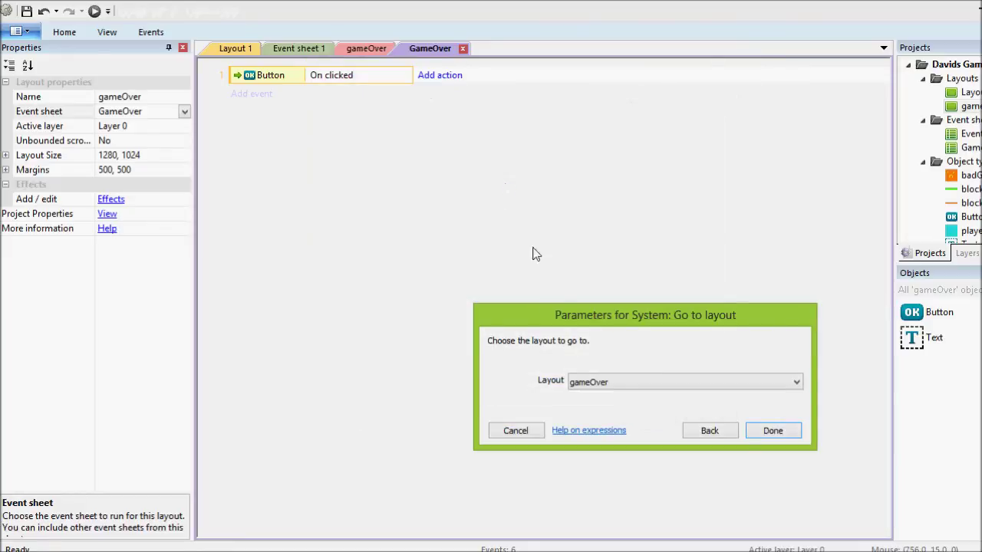
left_click(640, 382)
left_click(597, 411)
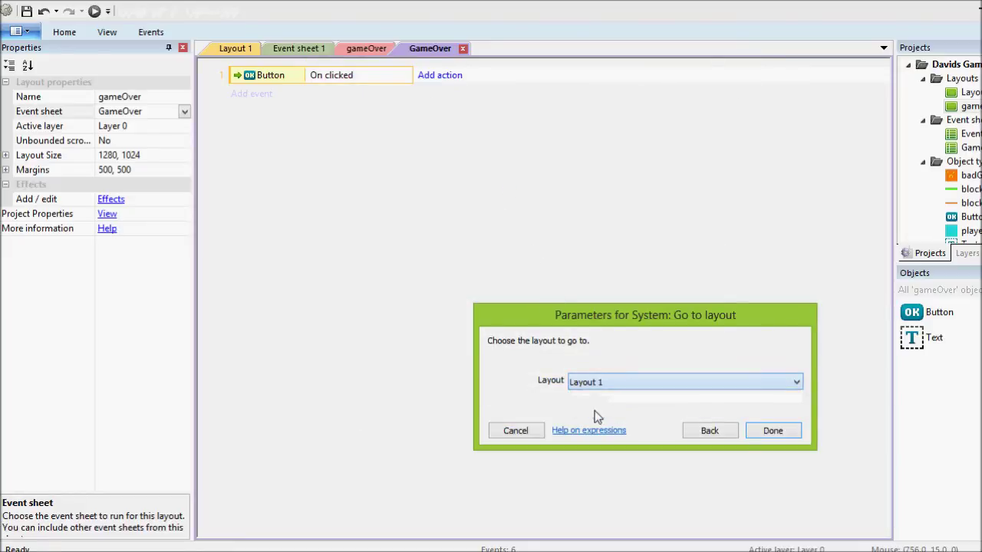
left_click(773, 431)
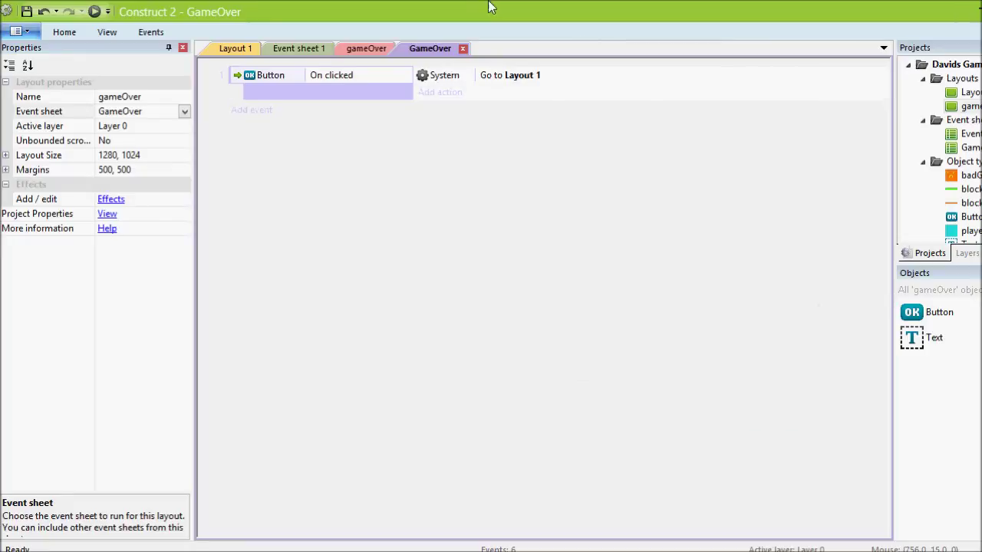
left_click(95, 12)
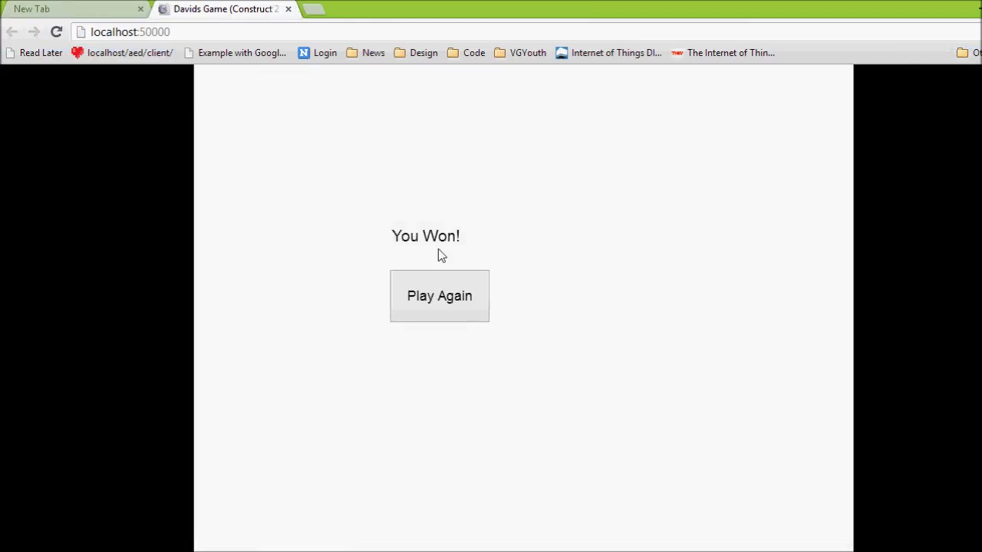
Step: Preview the gameOver layout and press Play Again to restart Layout 1
key("alt+Tab")
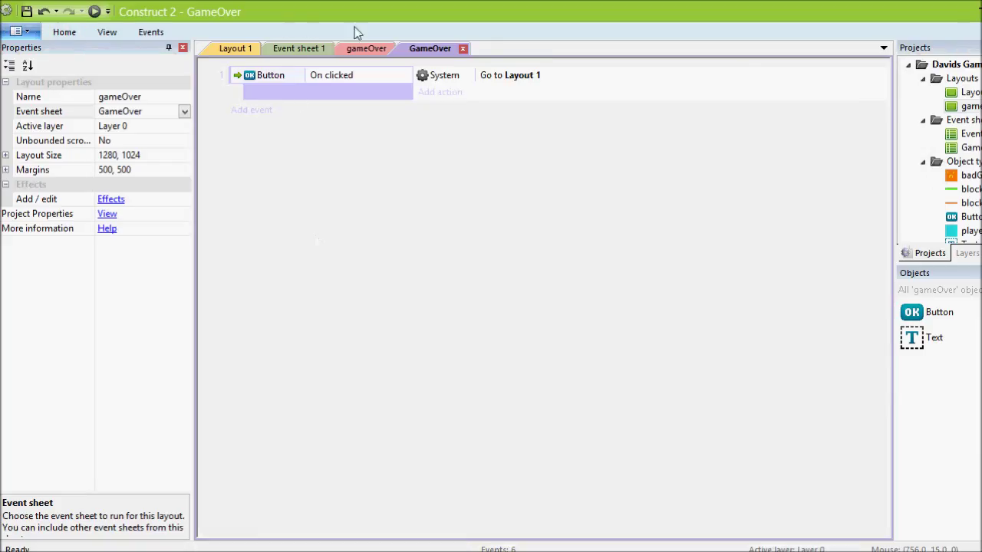
left_click(359, 49)
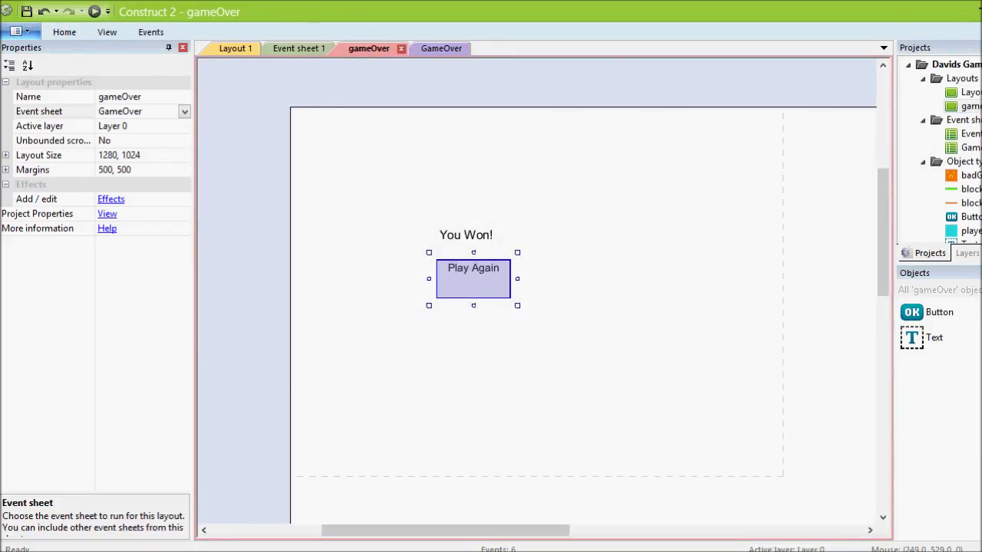
left_click(94, 11)
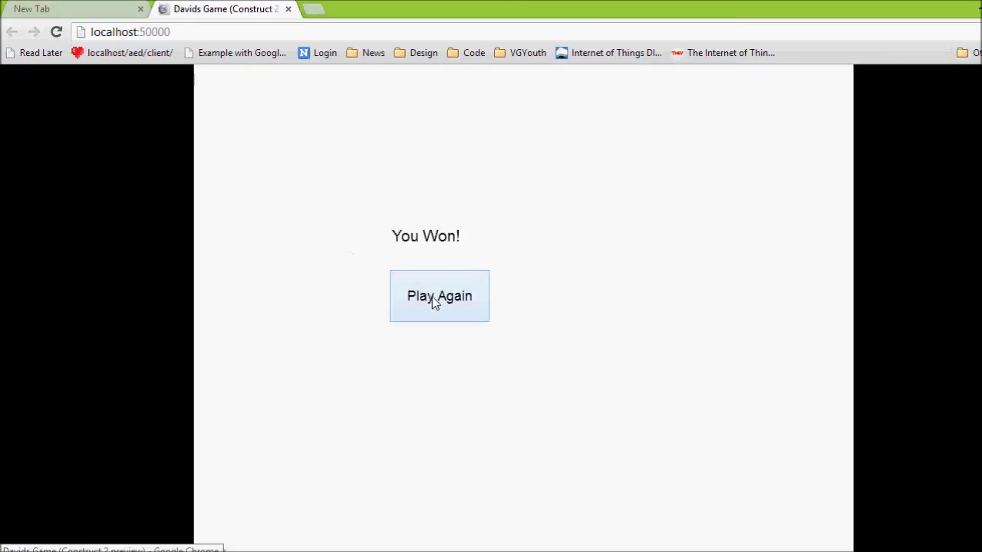
left_click(432, 299)
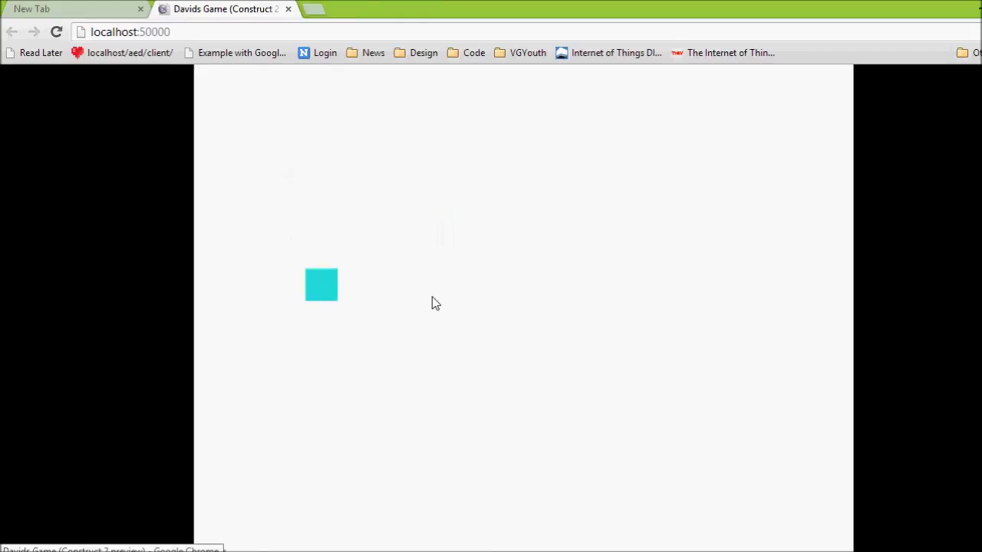
Step: Move and jump the player across the Layout 1 platforms with the arrow keys
key("Right")
key("Up")
key("Left")
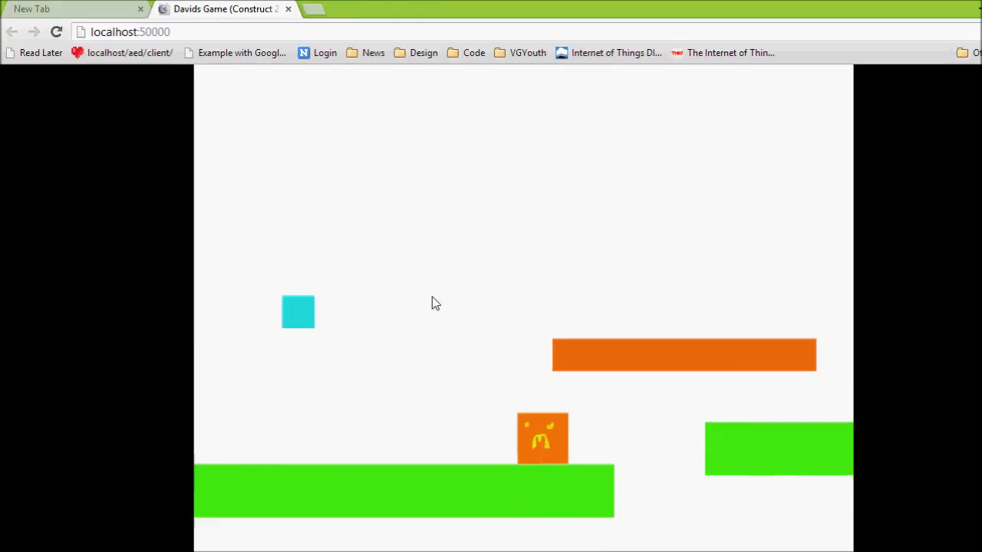
key("Right")
key("Up")
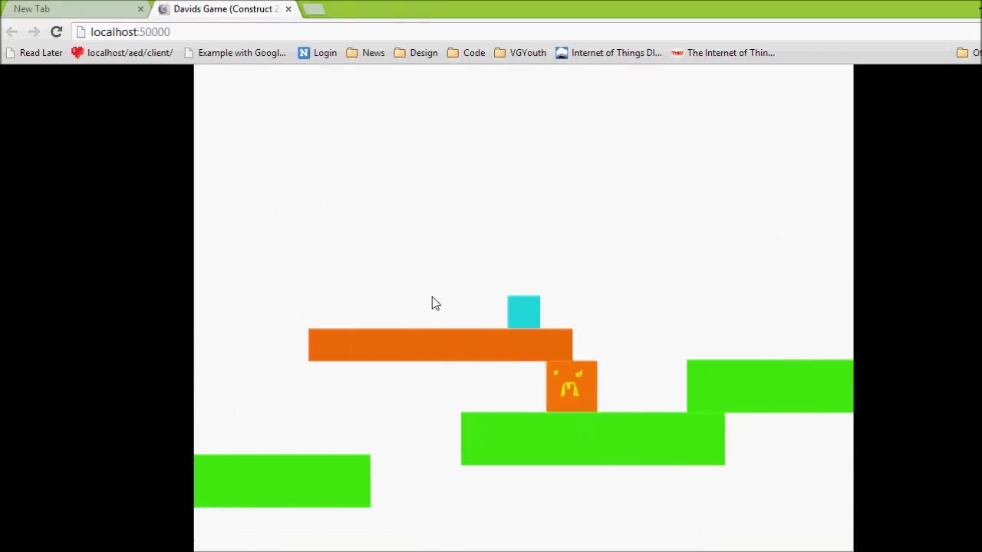
key("Right")
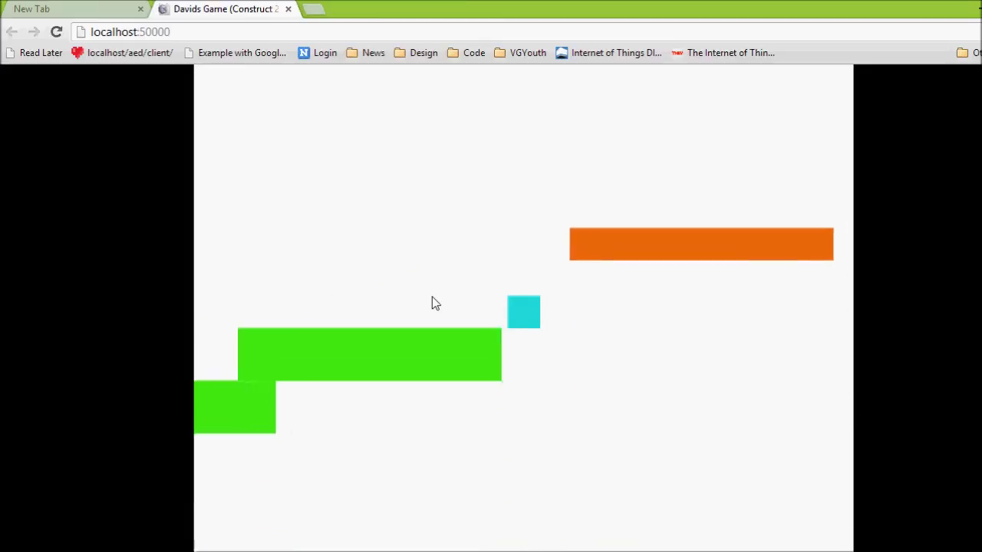
key("Left")
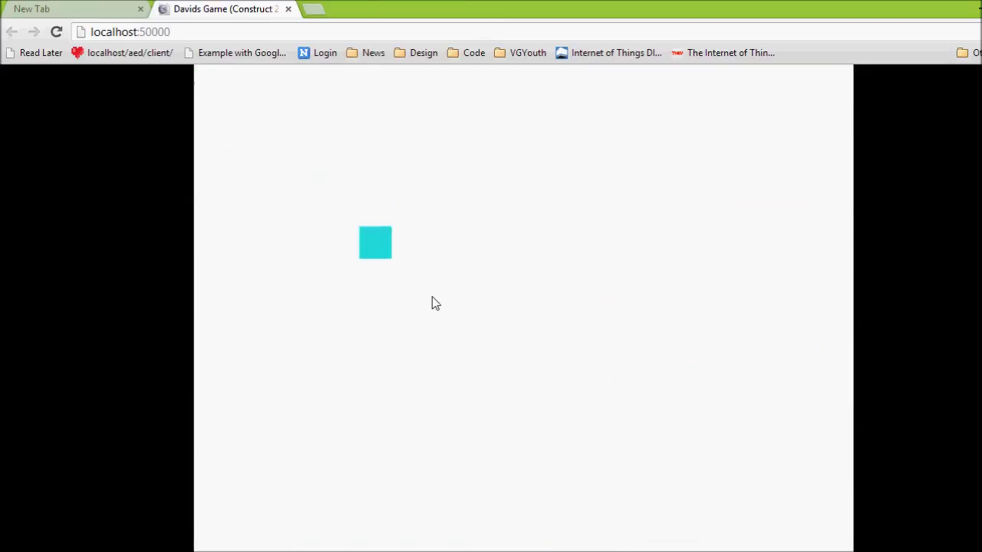